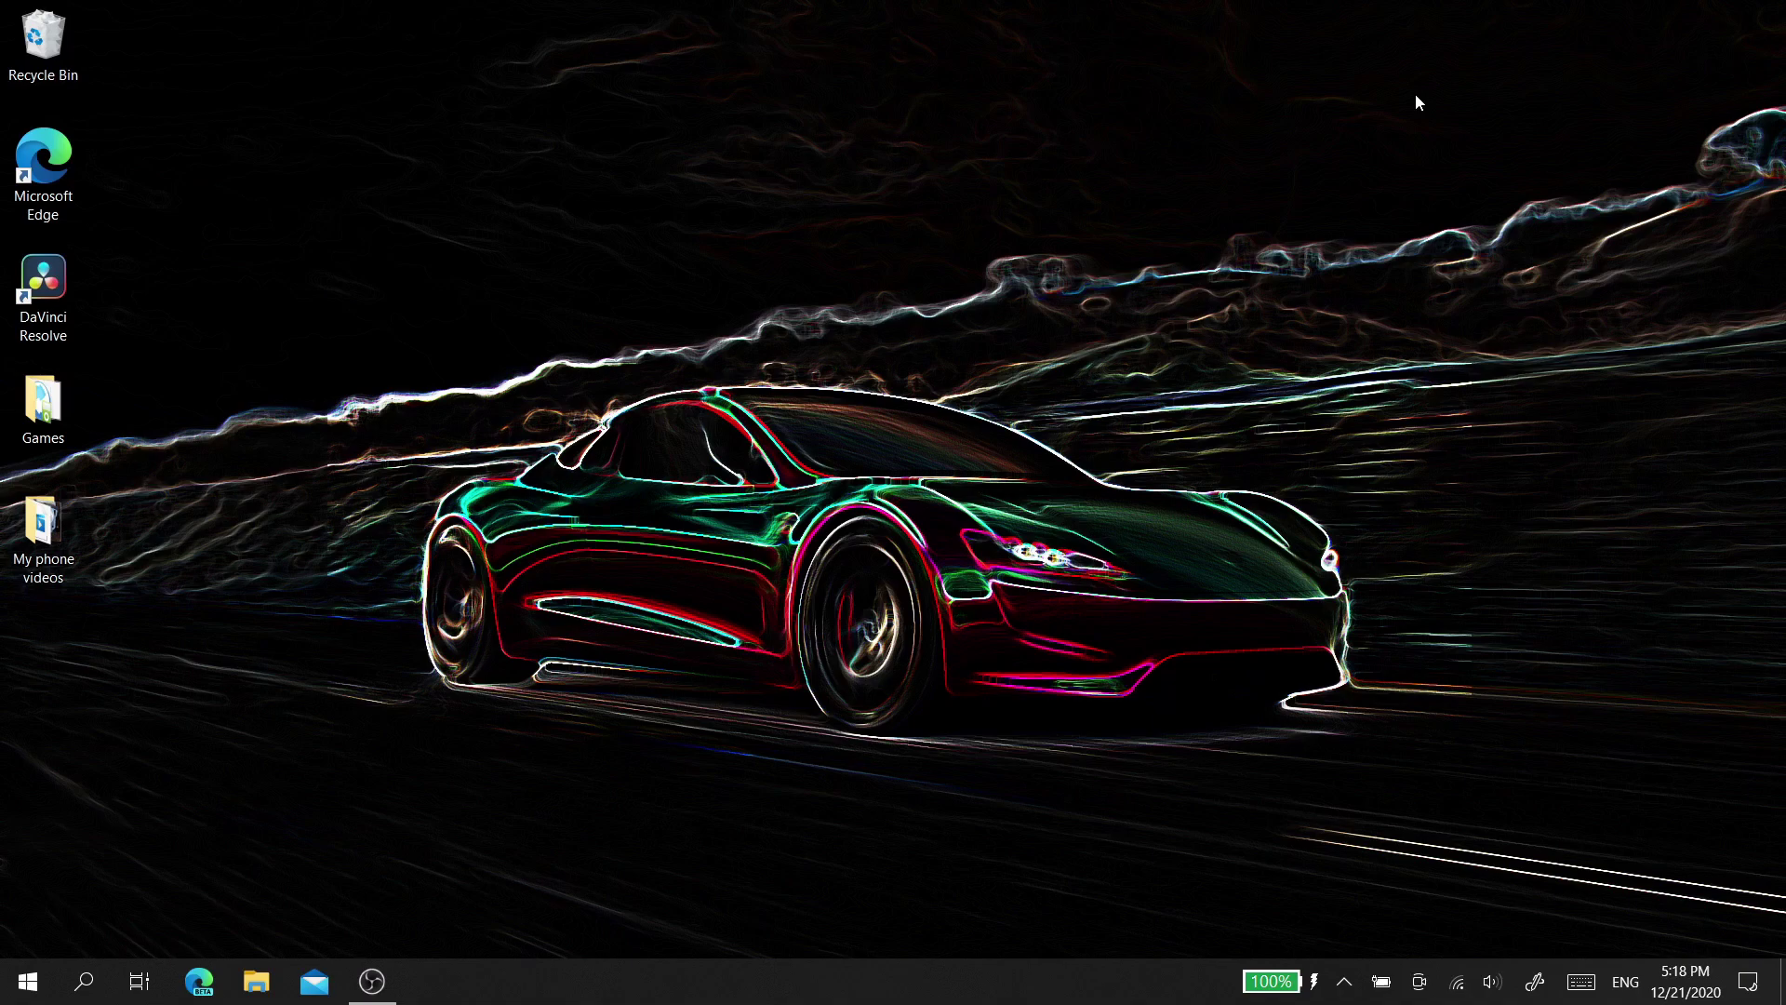
In Edge, search Google for 'uwp hook' and pick the first github.com result.
click(208, 995)
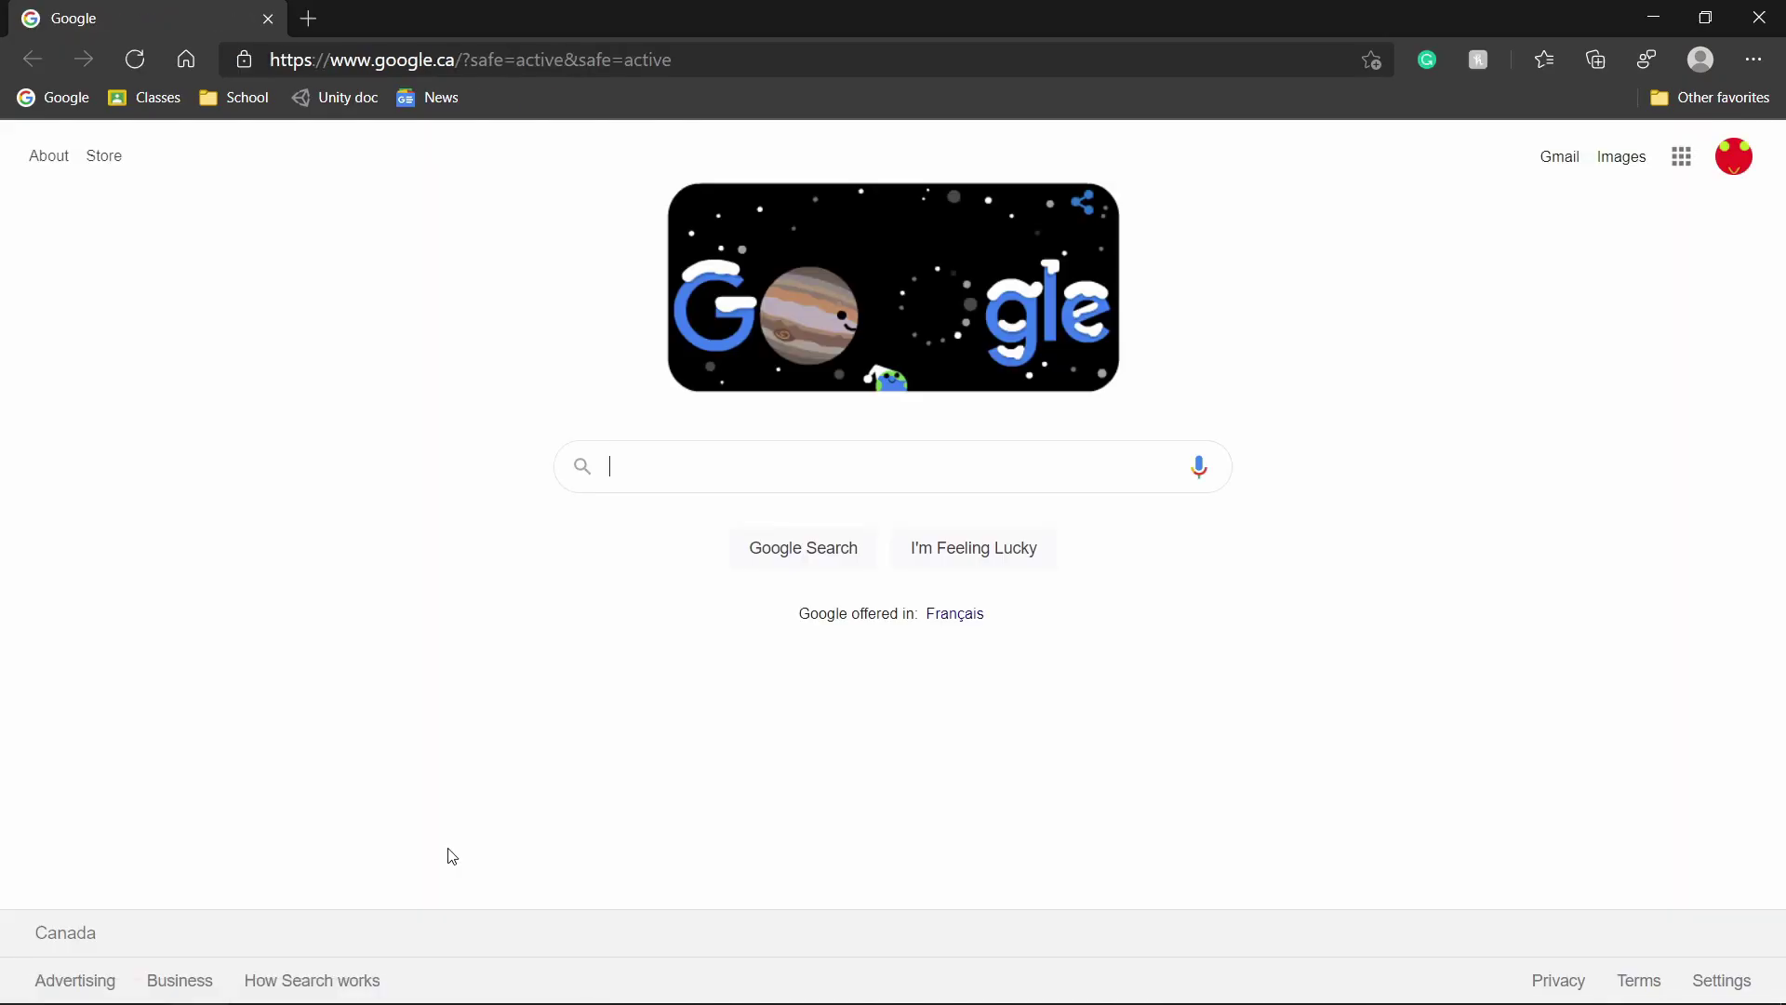
text(uwp )
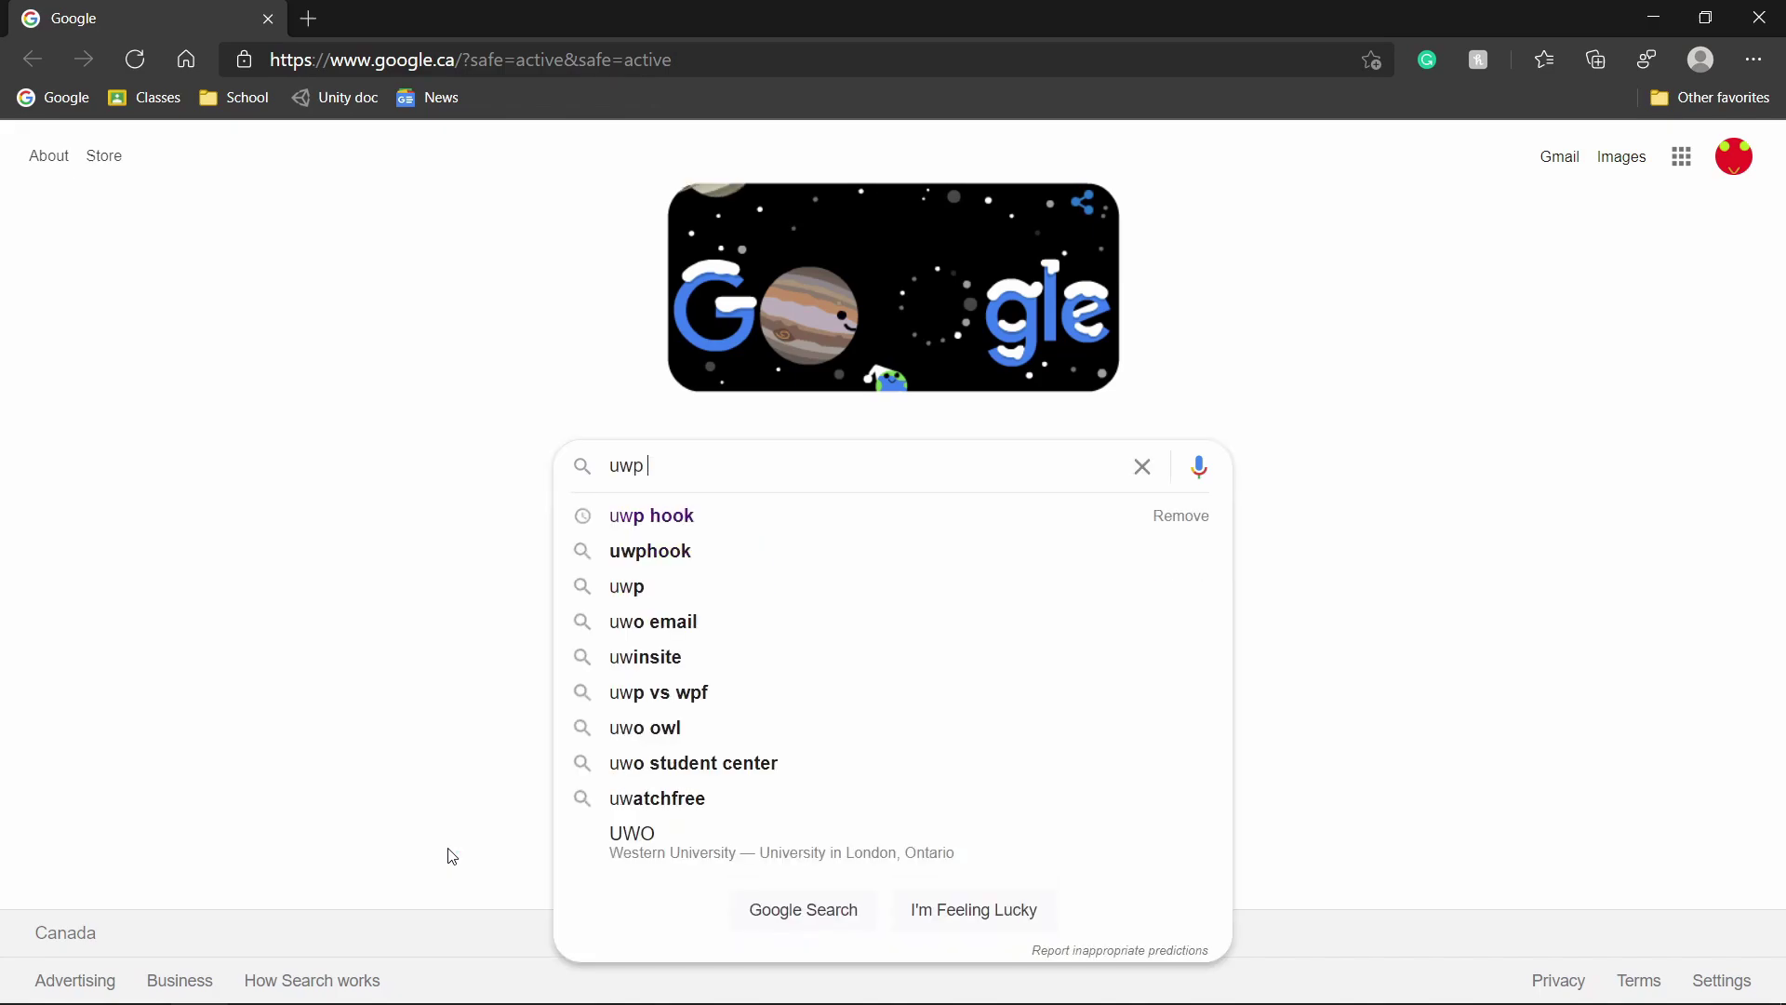
text(hook)
key(Return)
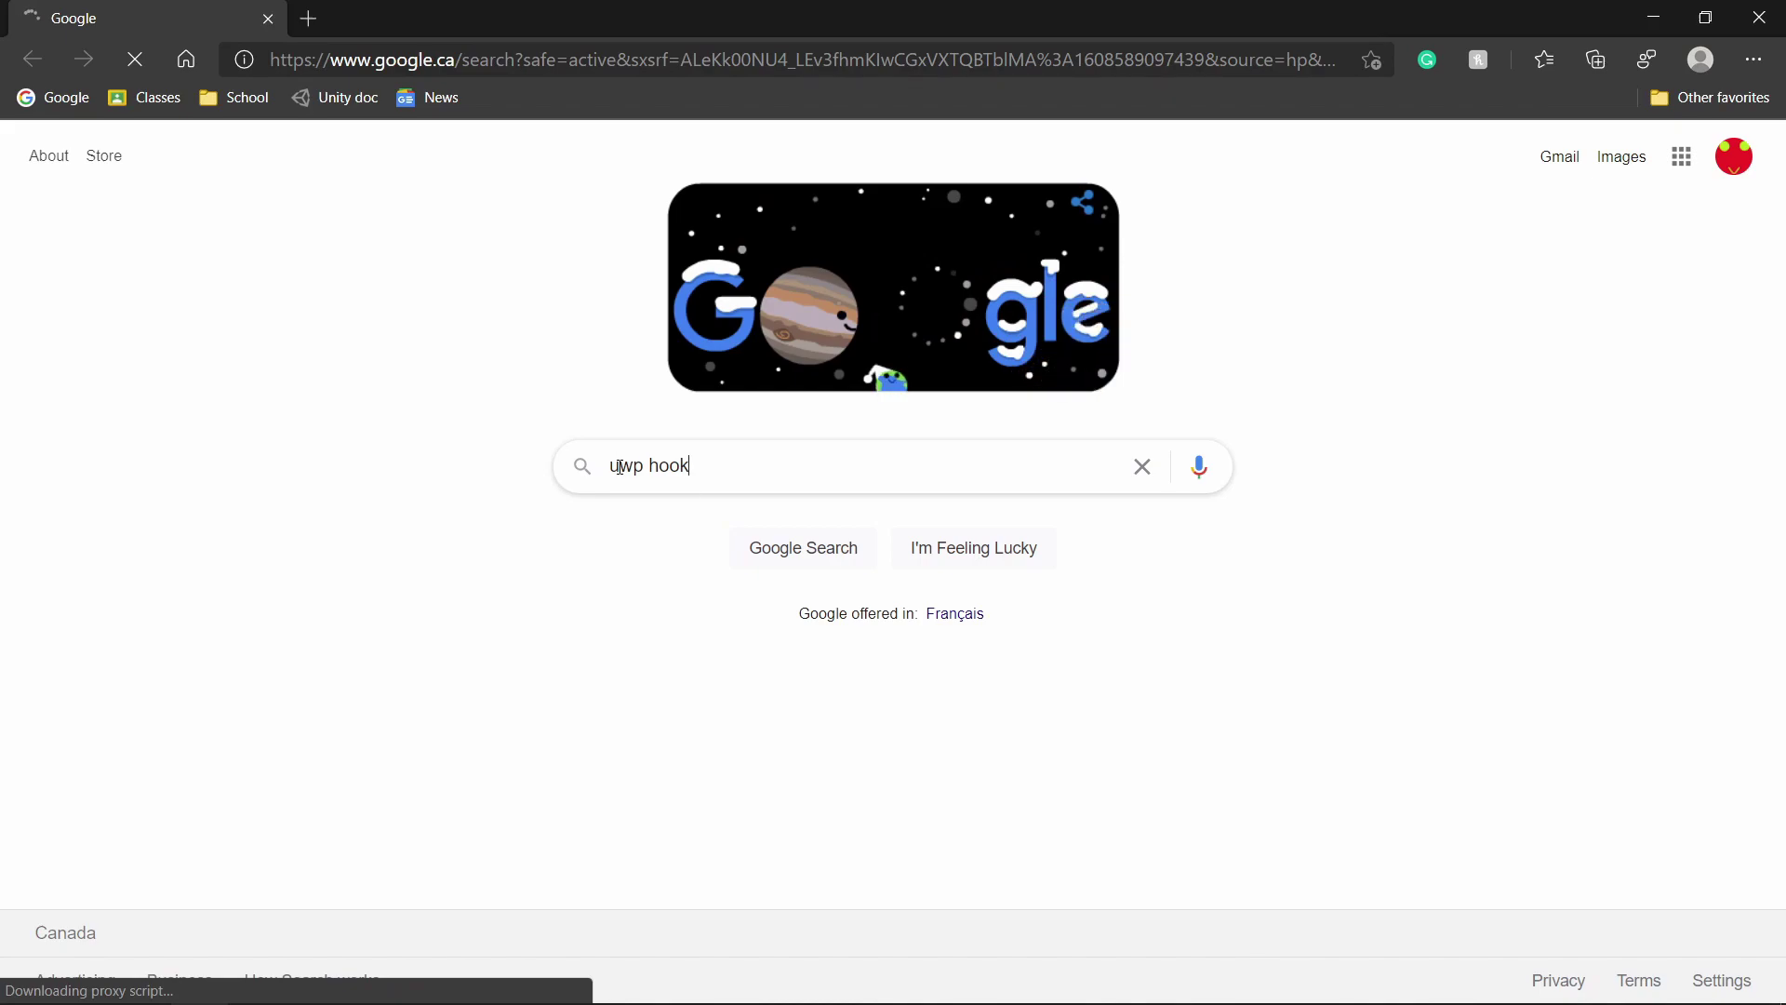
click(651, 465)
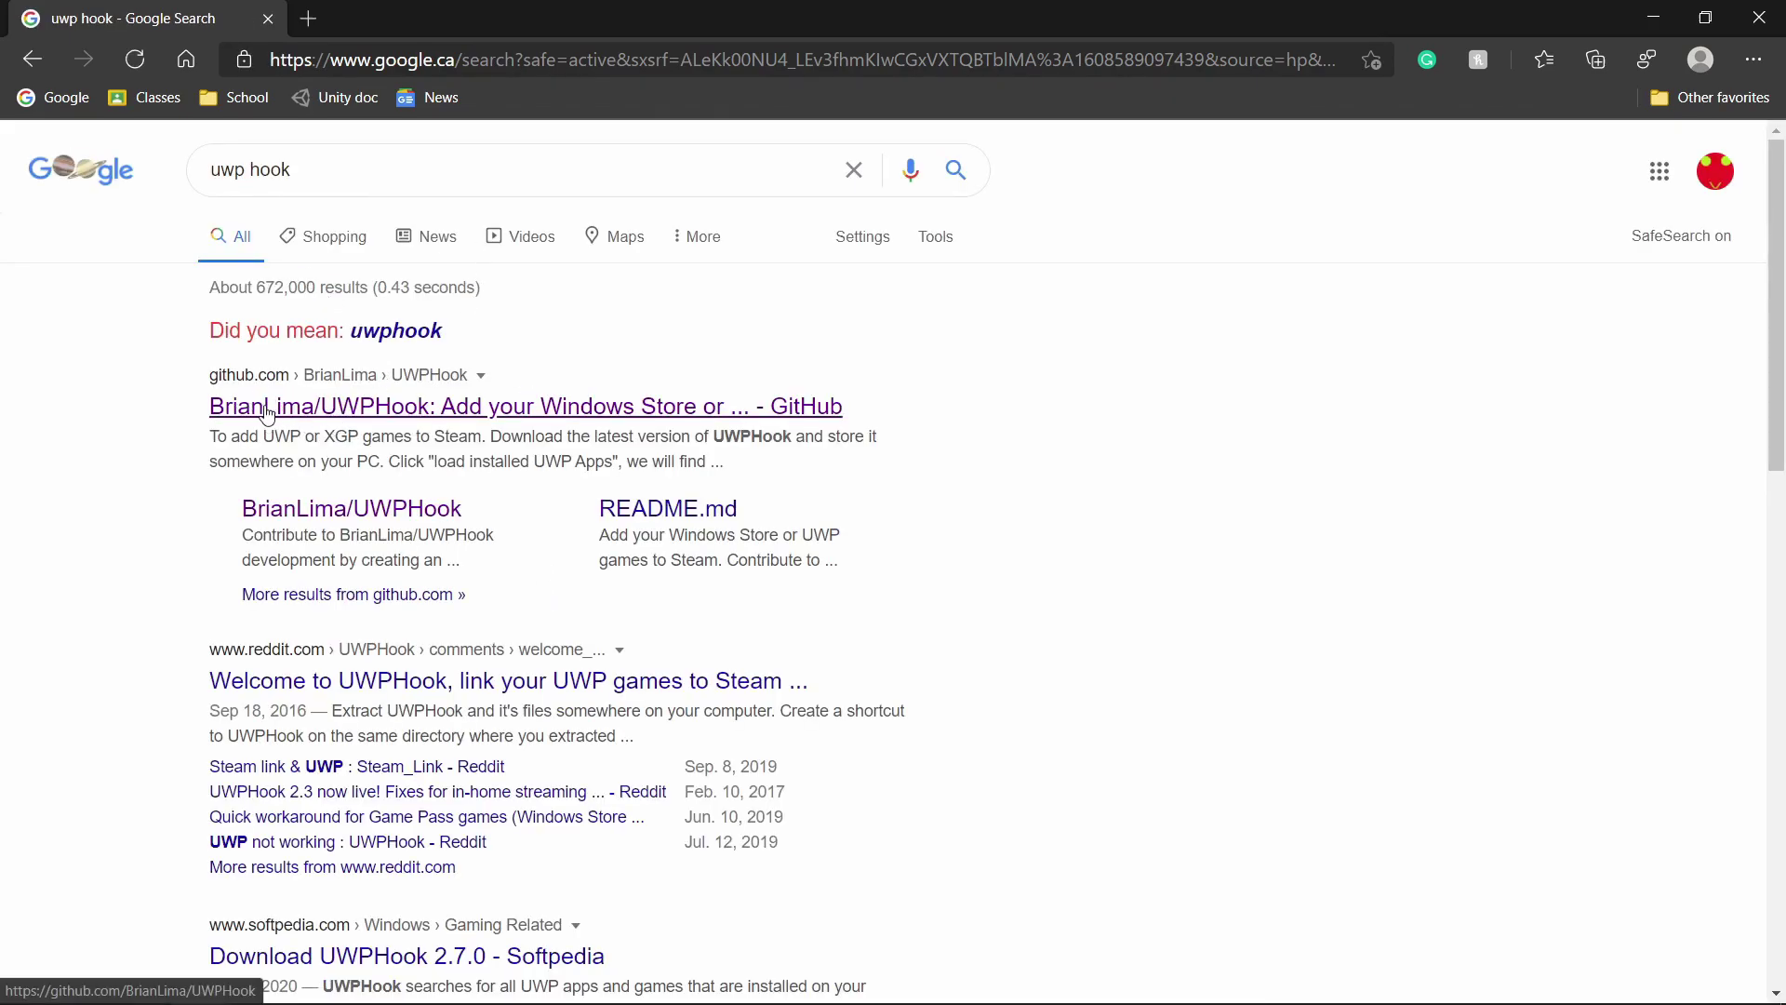
Open the BrianLima/UWPHook repository and read its README down to Troubleshooting.
click(292, 418)
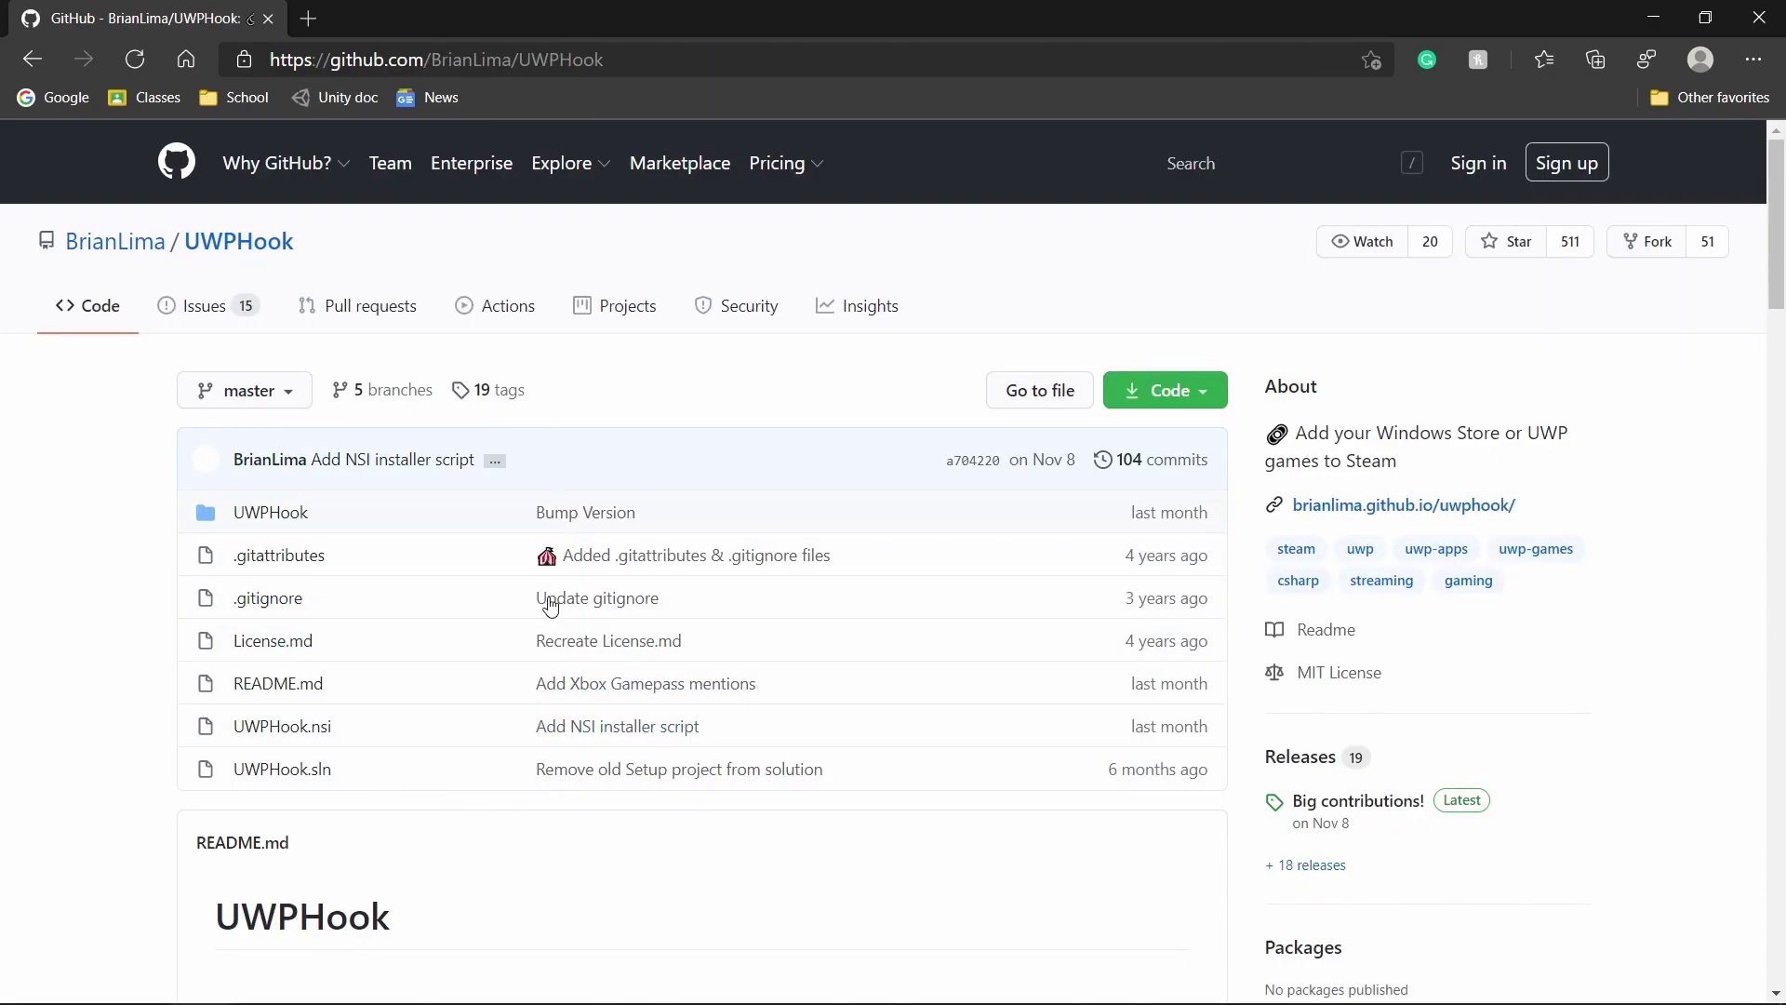
scroll(586, 837, down, 6)
scroll(588, 844, down, 15)
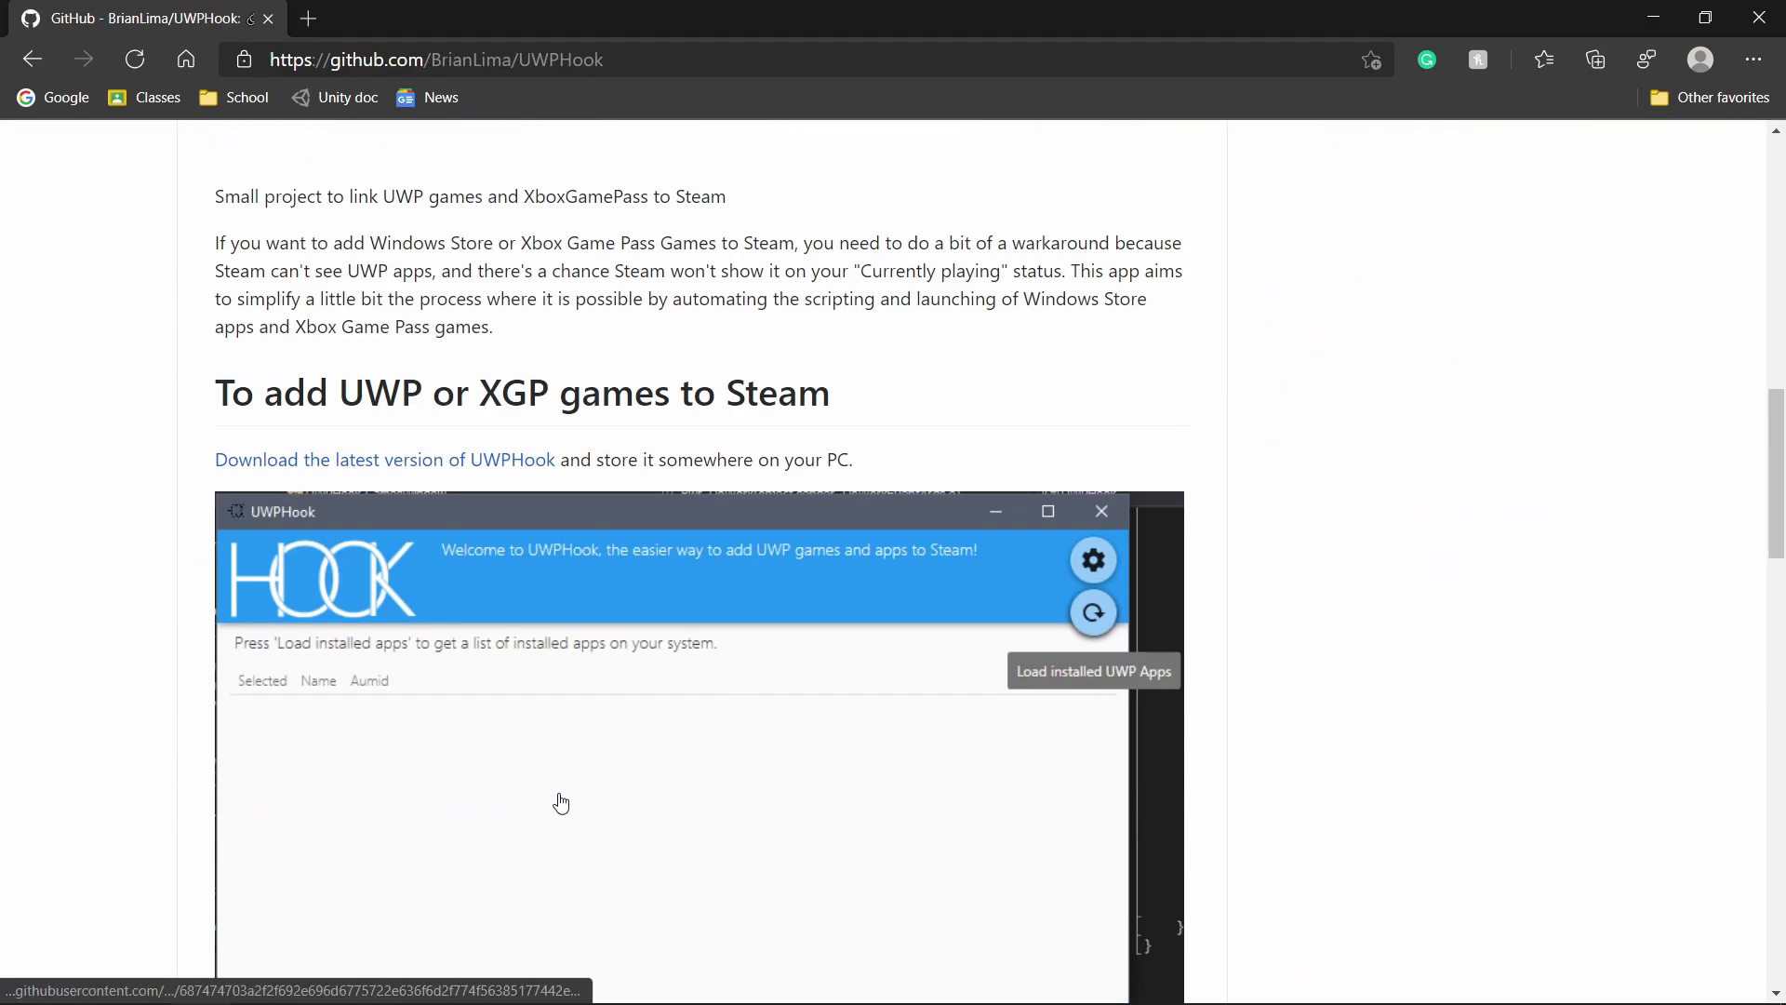
scroll(573, 725, down, 8)
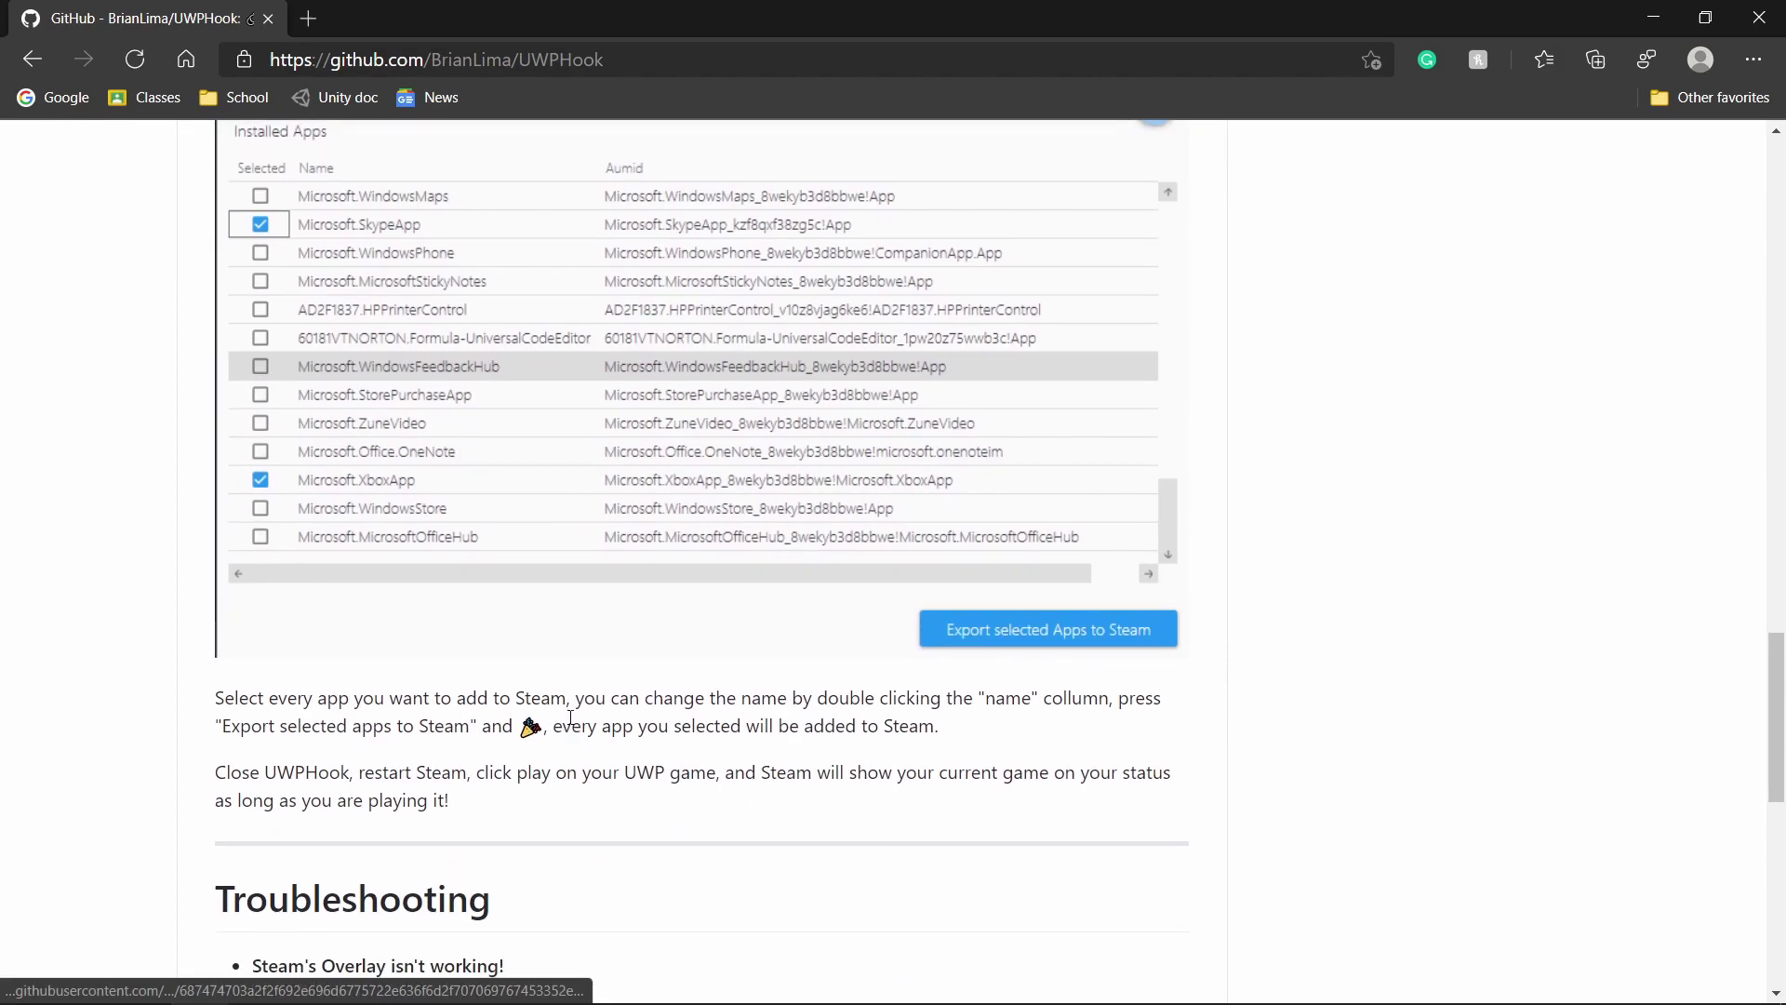
scroll(570, 717, down, 4)
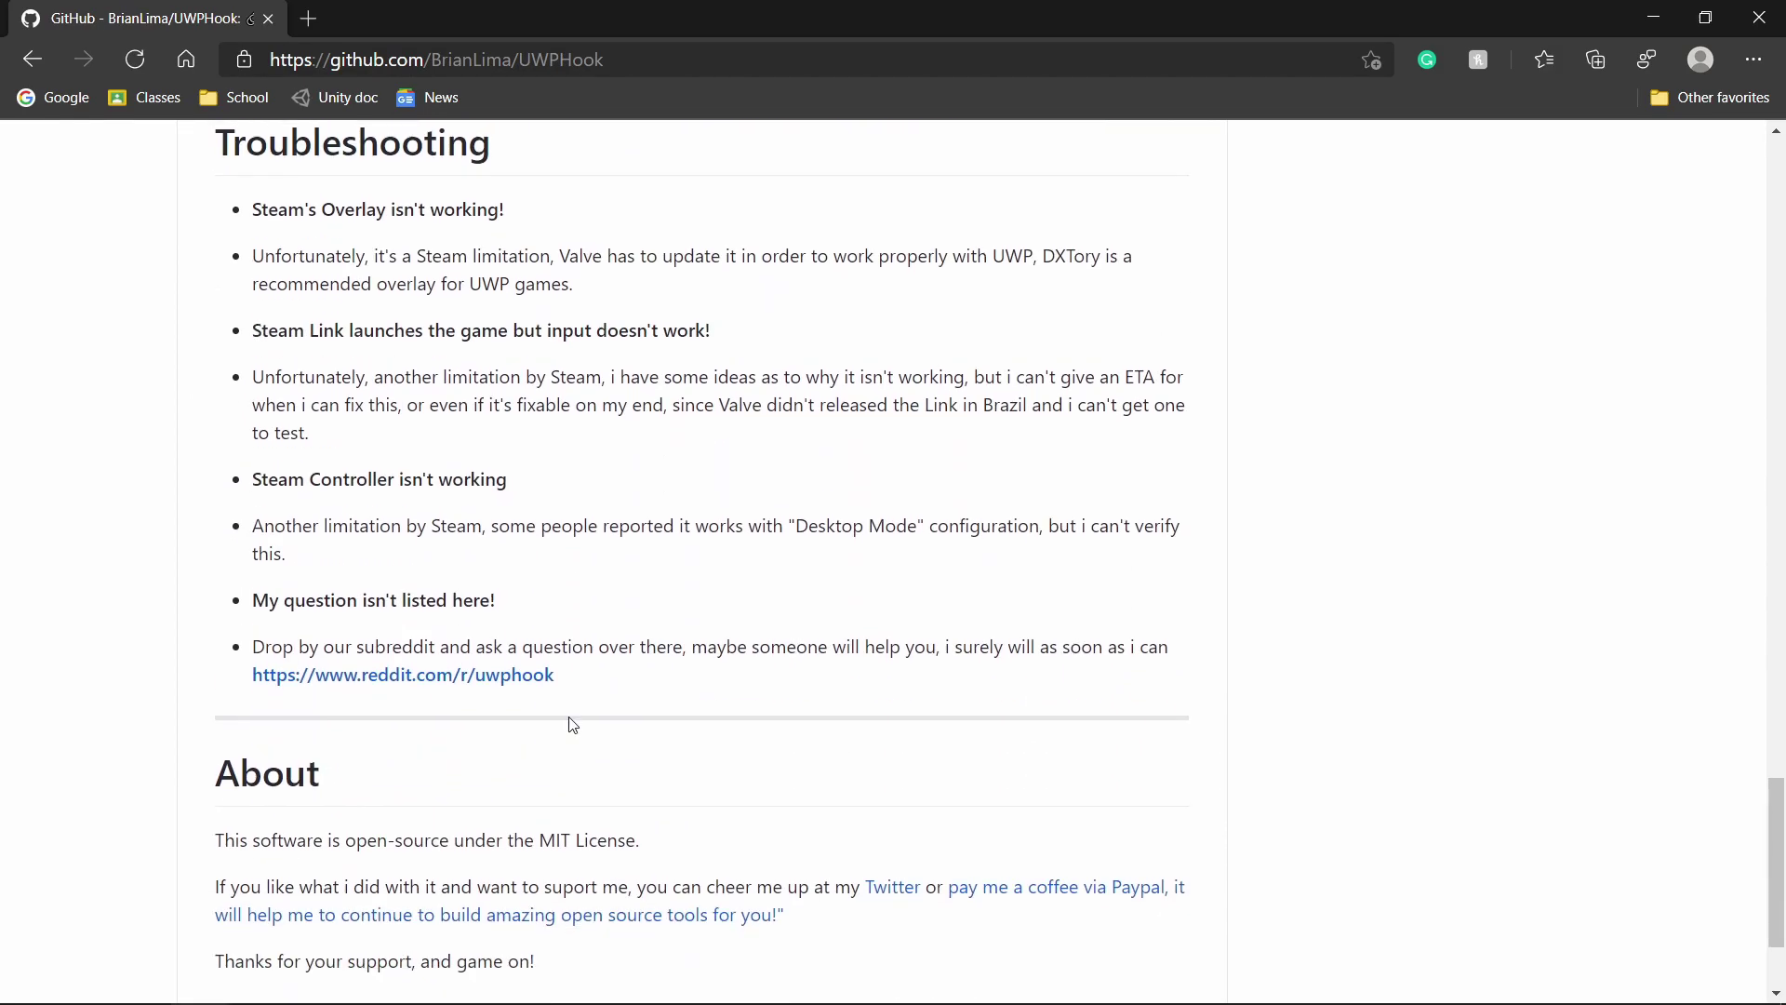
scroll(571, 724, up, 20)
scroll(968, 744, down, 10)
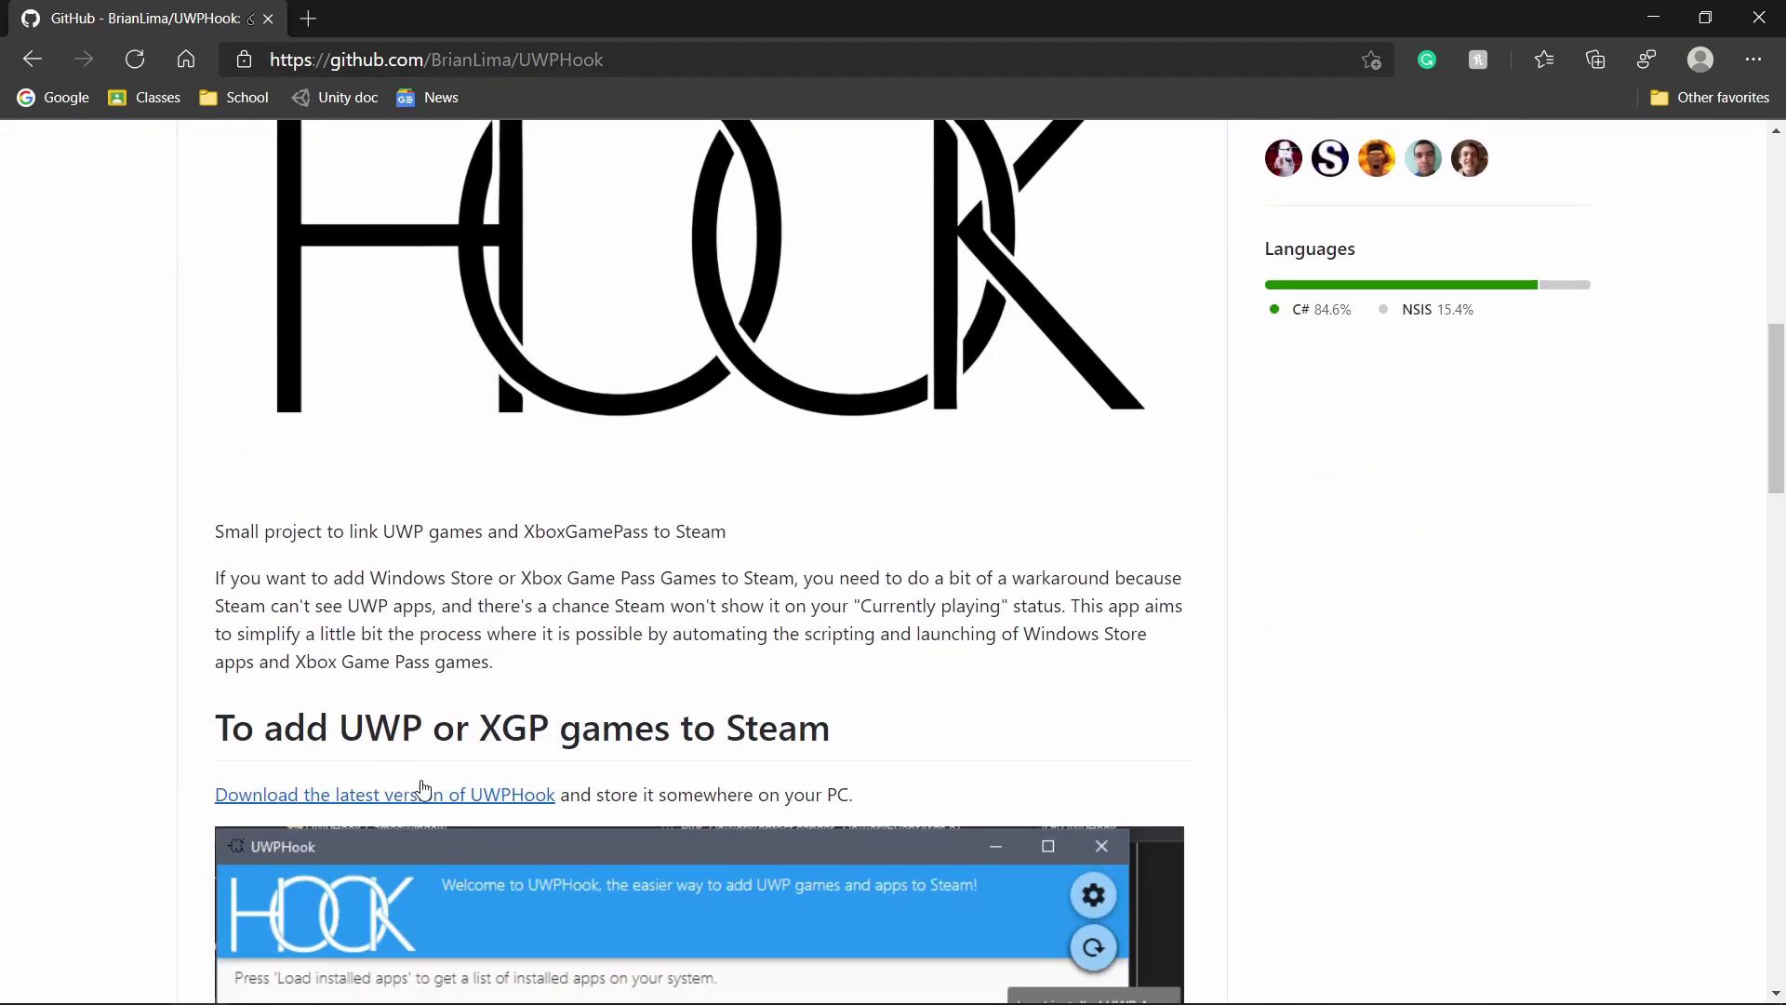
scroll(415, 792, down, 1)
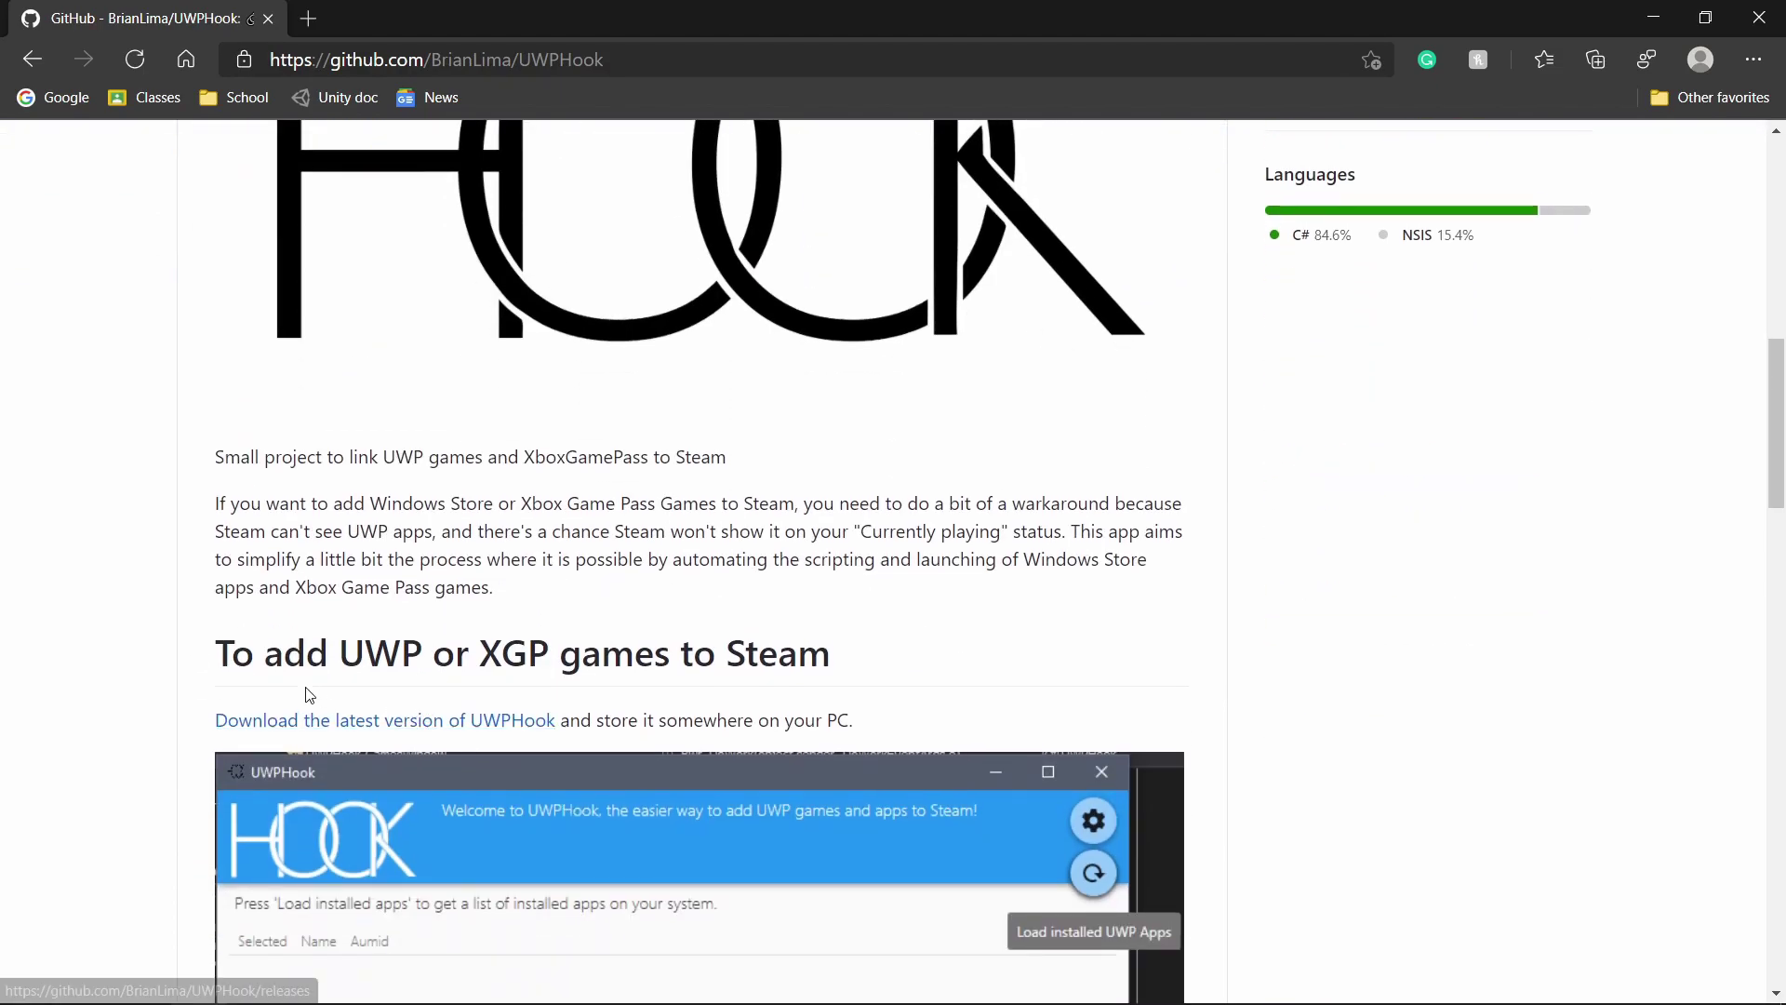
Download the 4.07 MB UWPHook.exe from the latest 2.7.0 release assets.
click(426, 722)
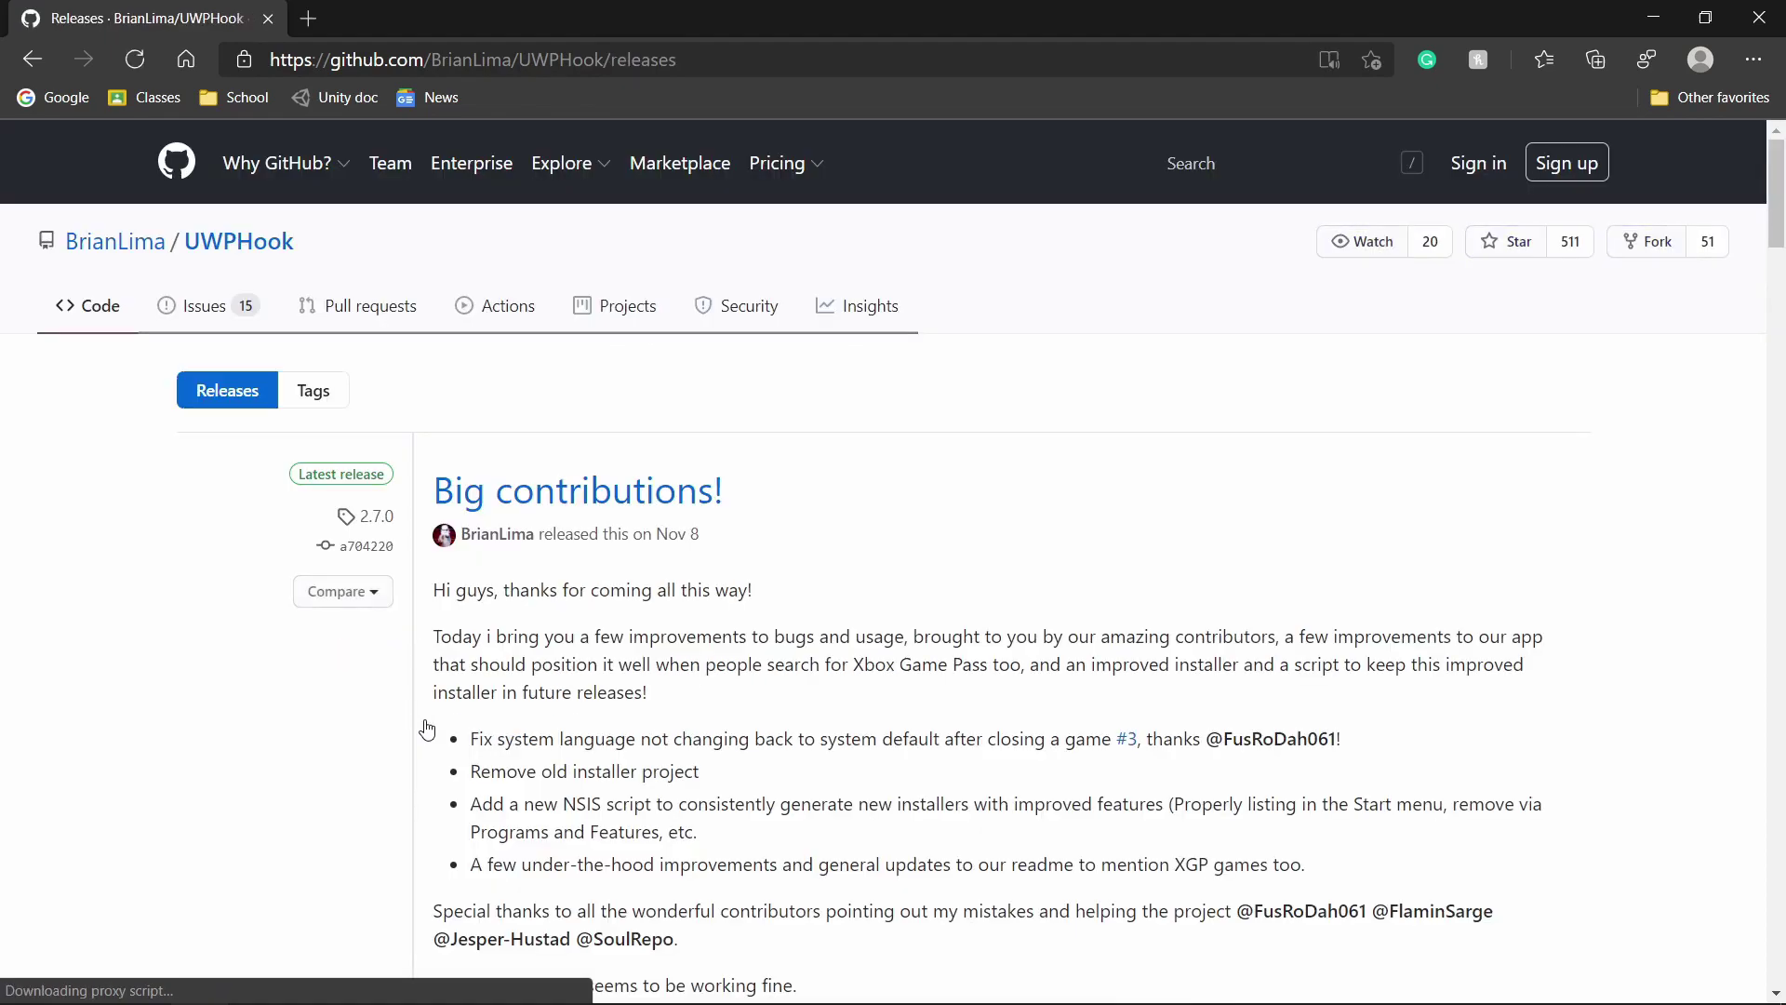
scroll(427, 726, down, 7)
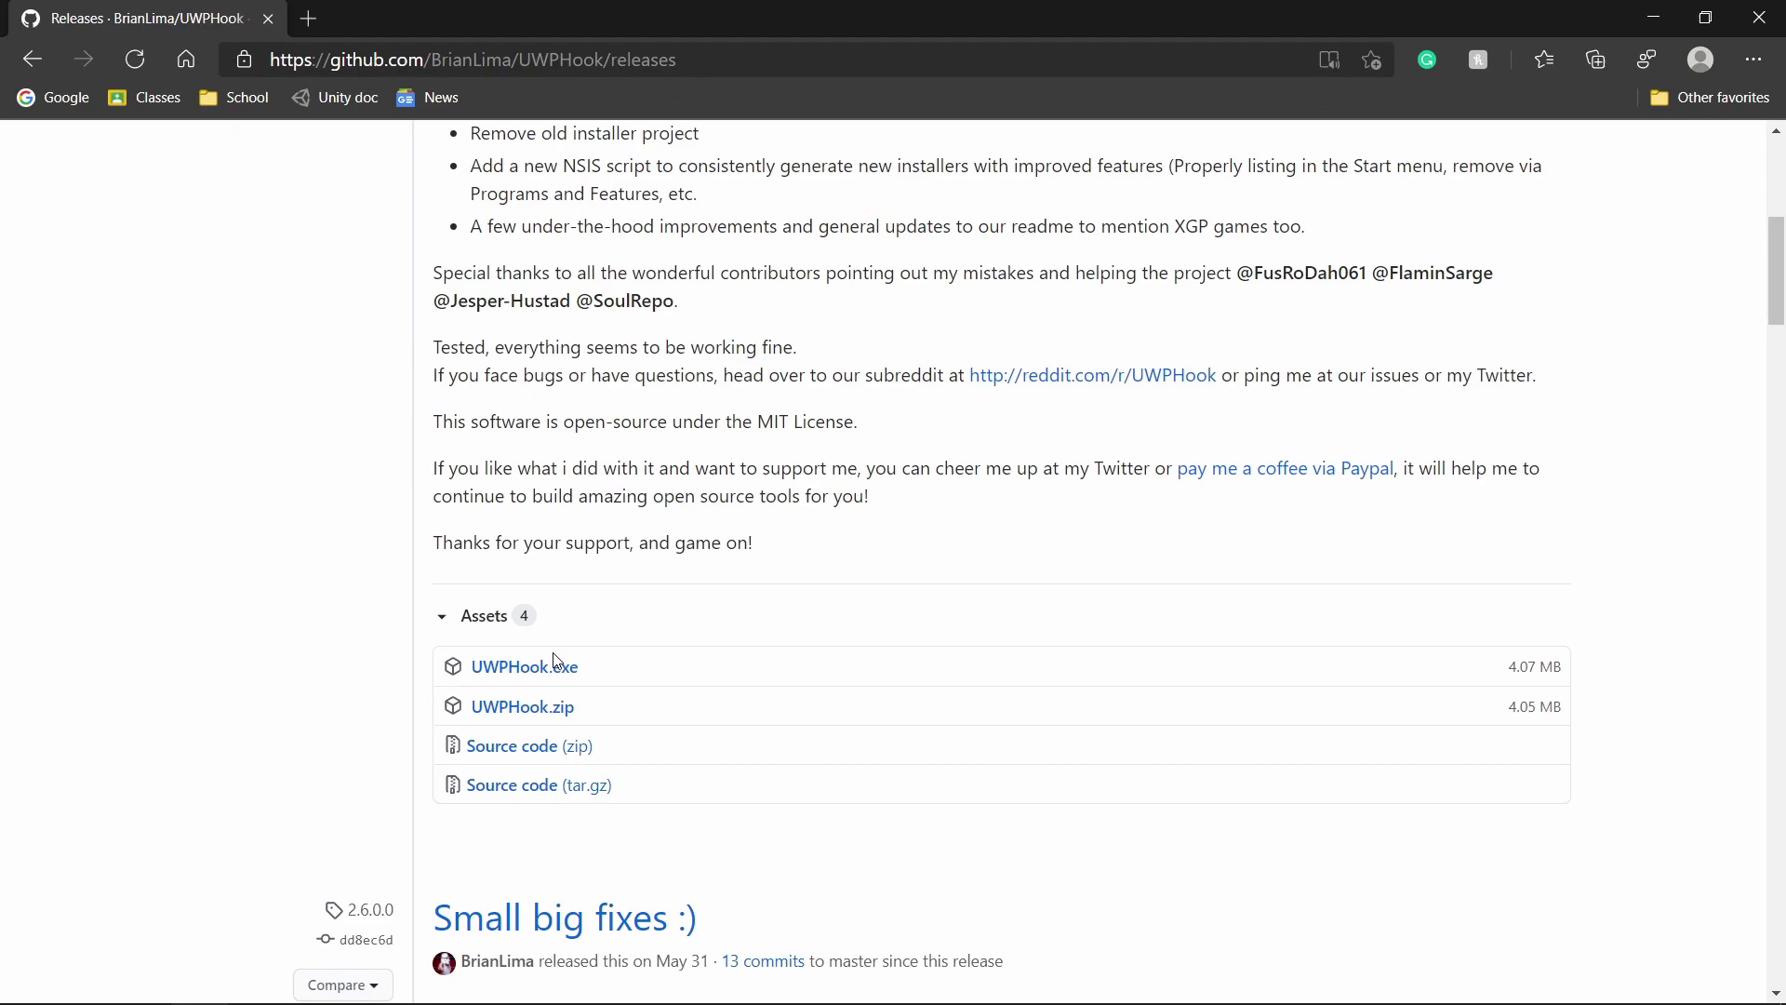
click(556, 679)
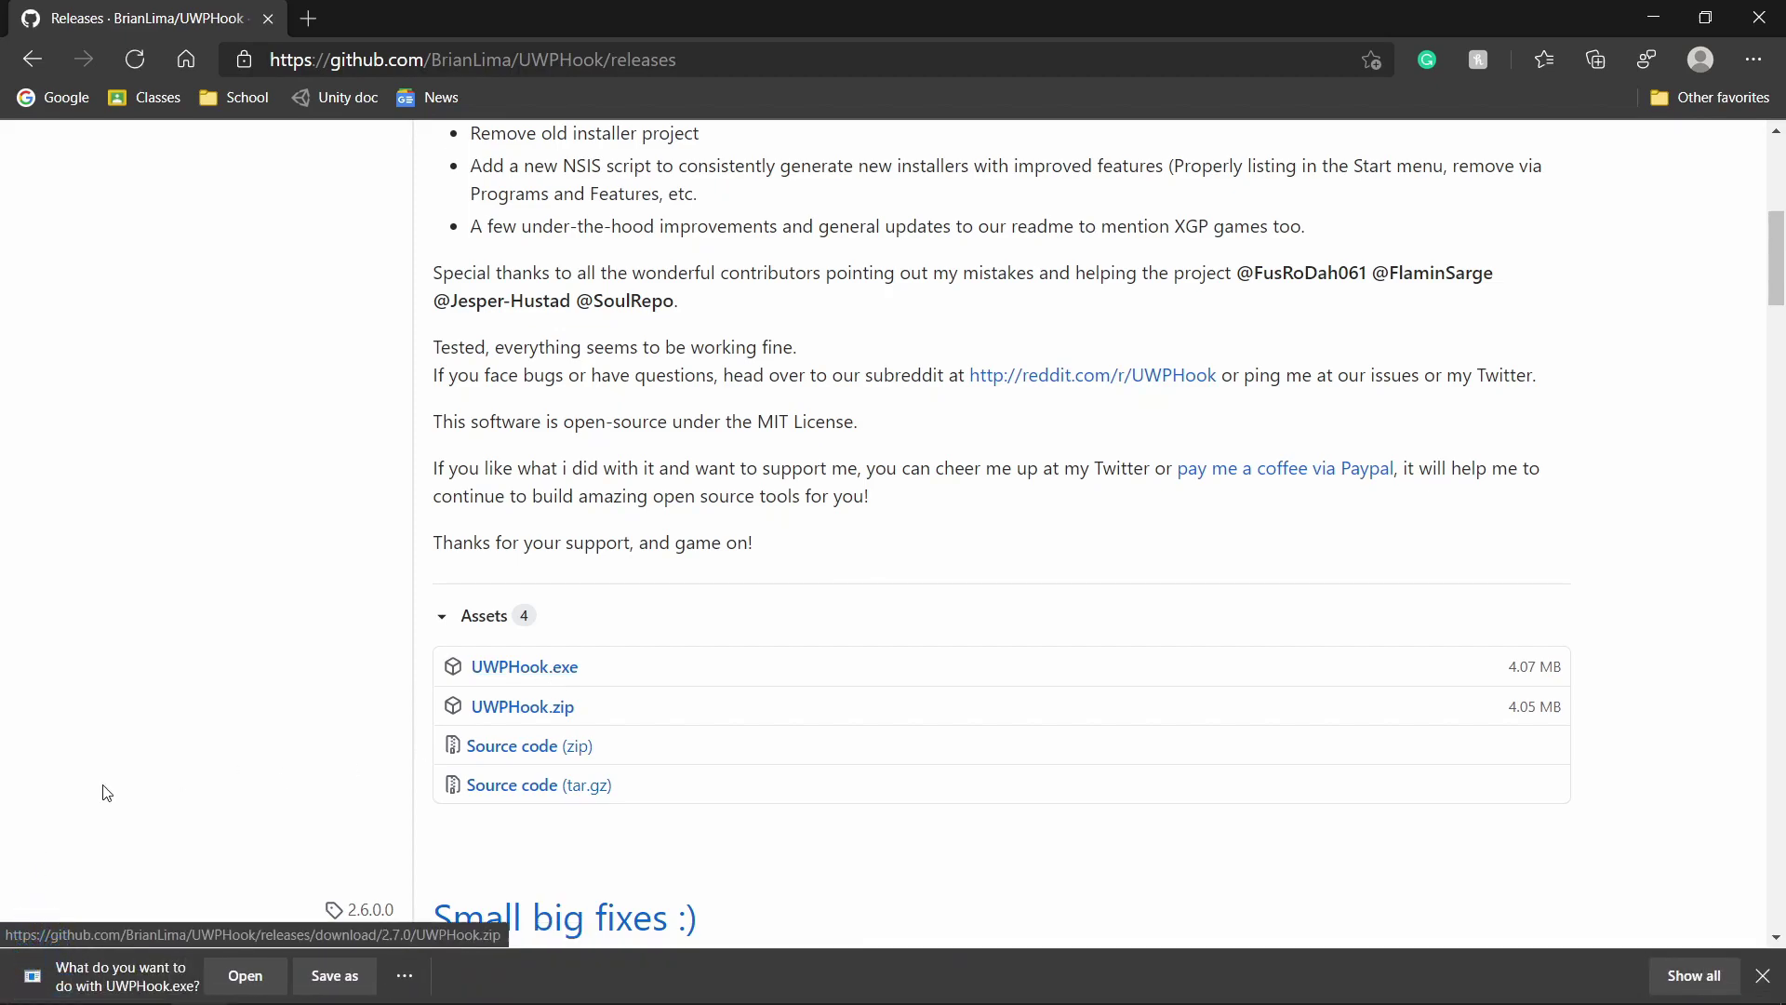
Run UWPHook.exe and install it to C:\Program Files (x86)\Briano\UWPHook with default Start Menu folder.
click(251, 976)
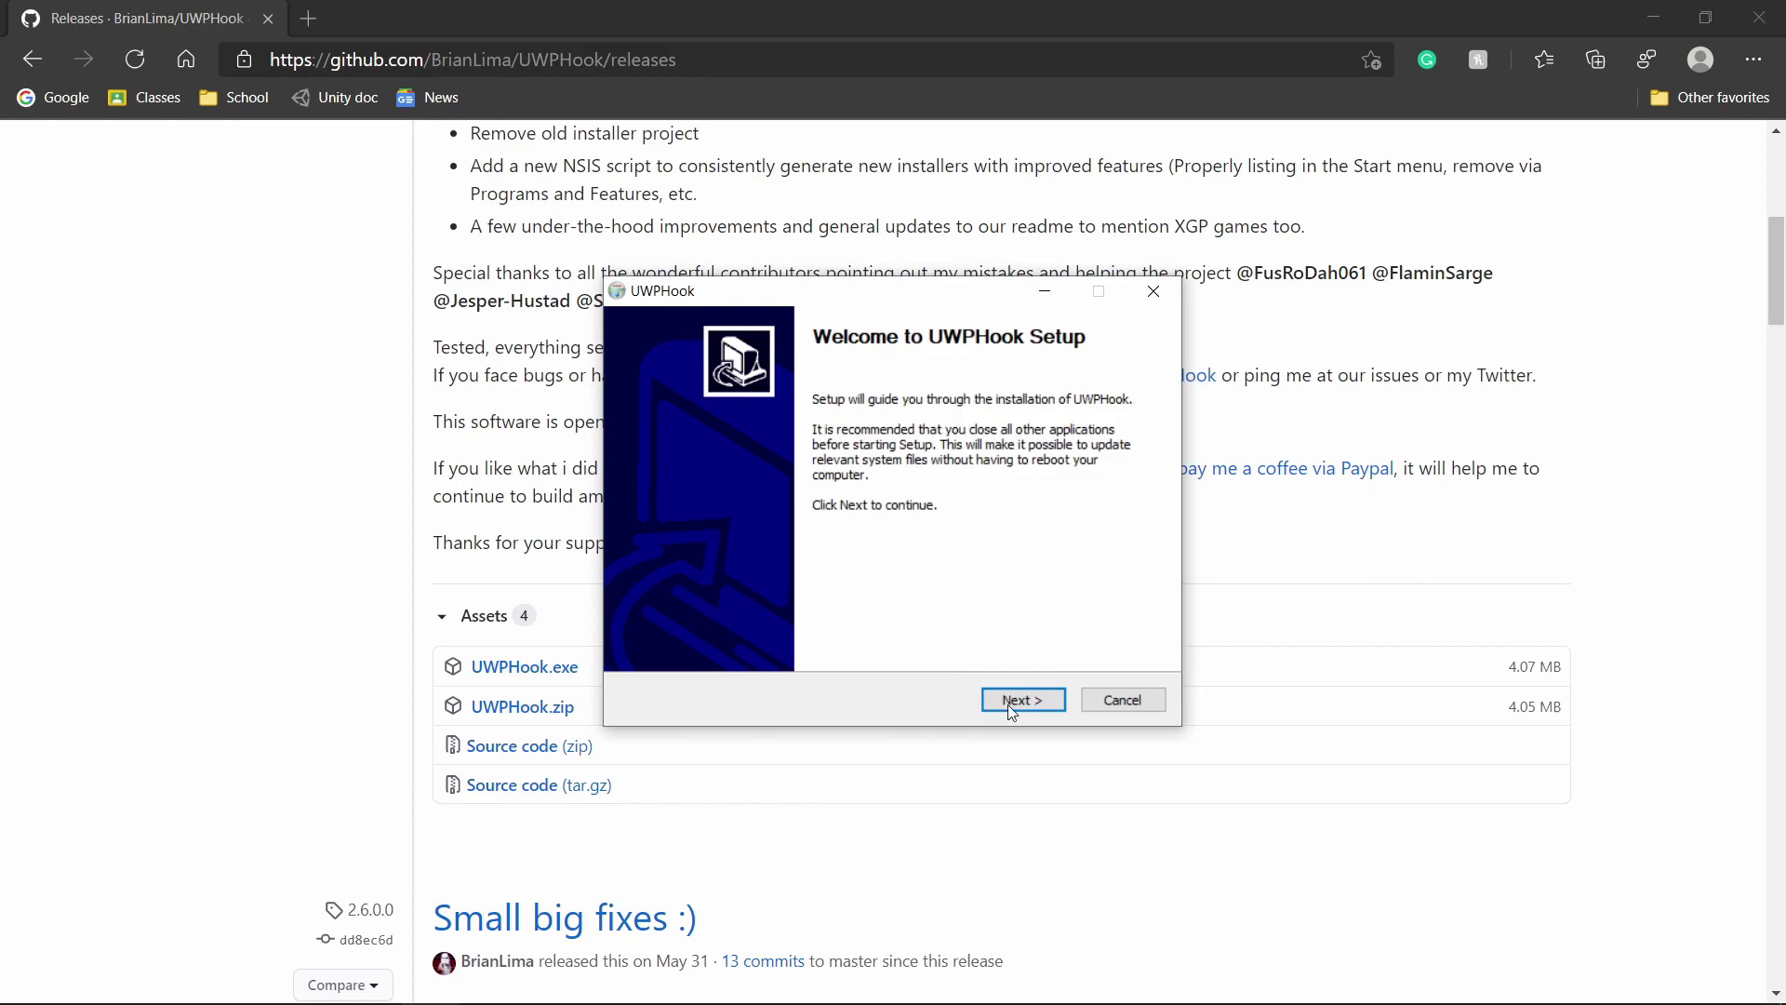
click(1036, 707)
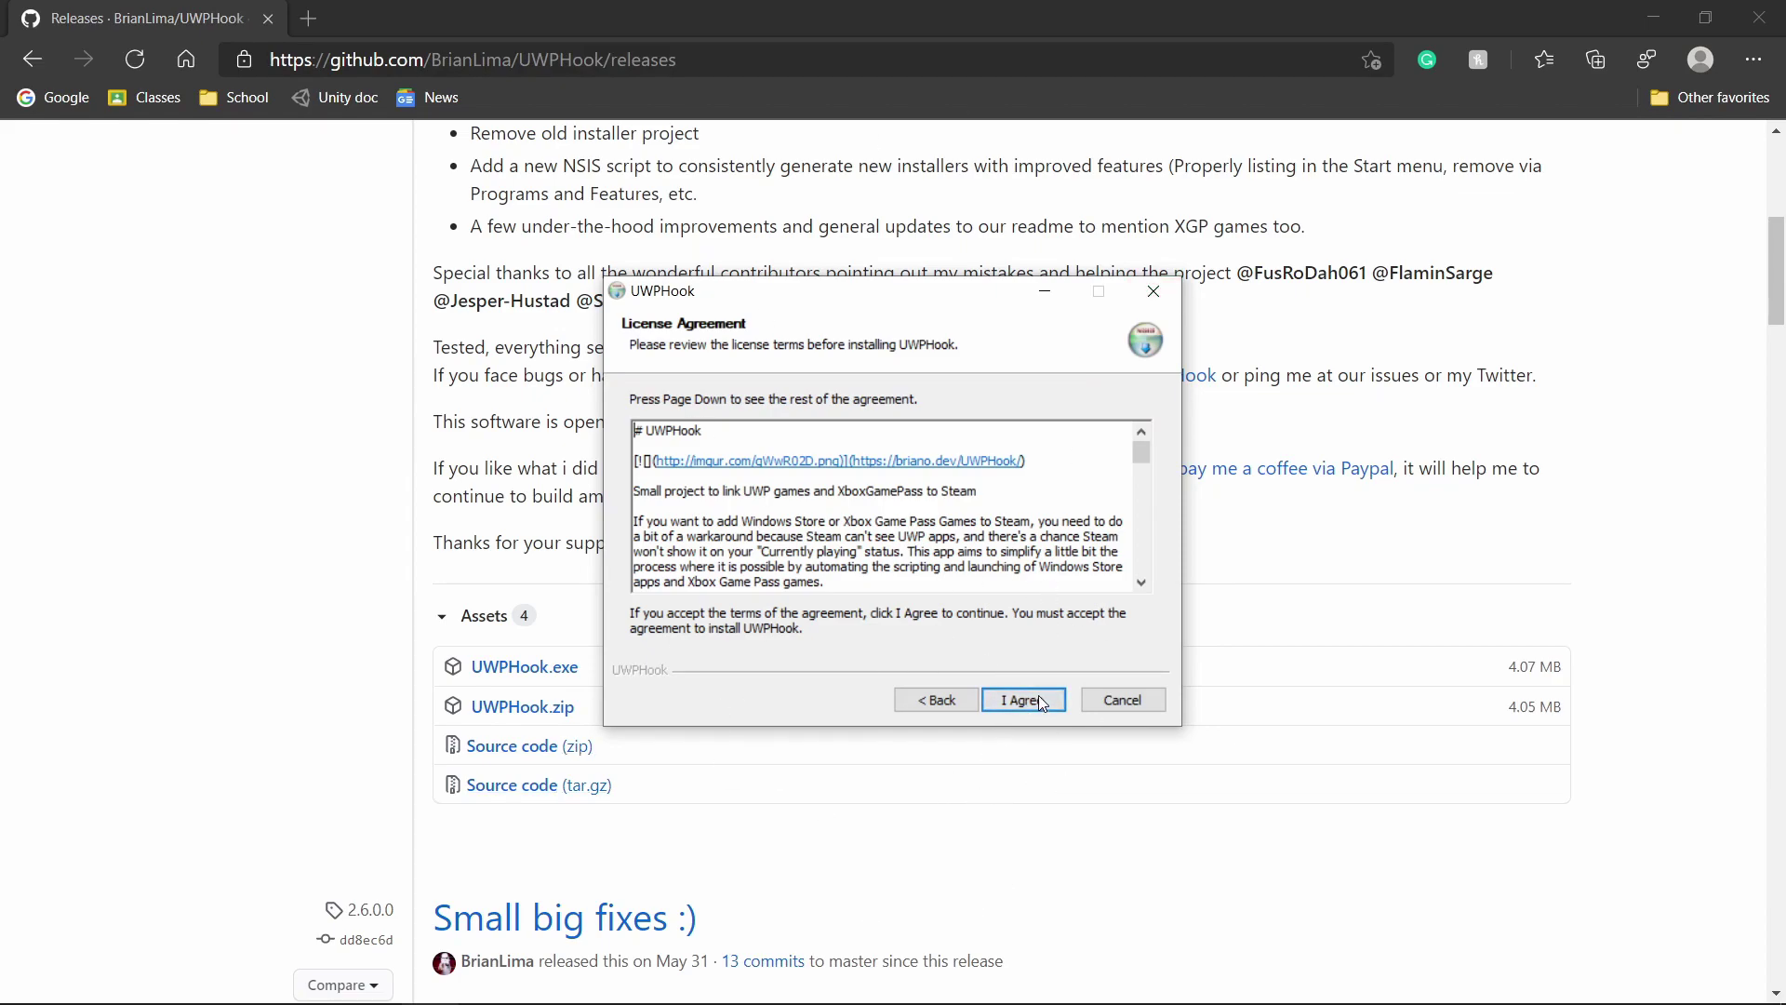
click(1031, 700)
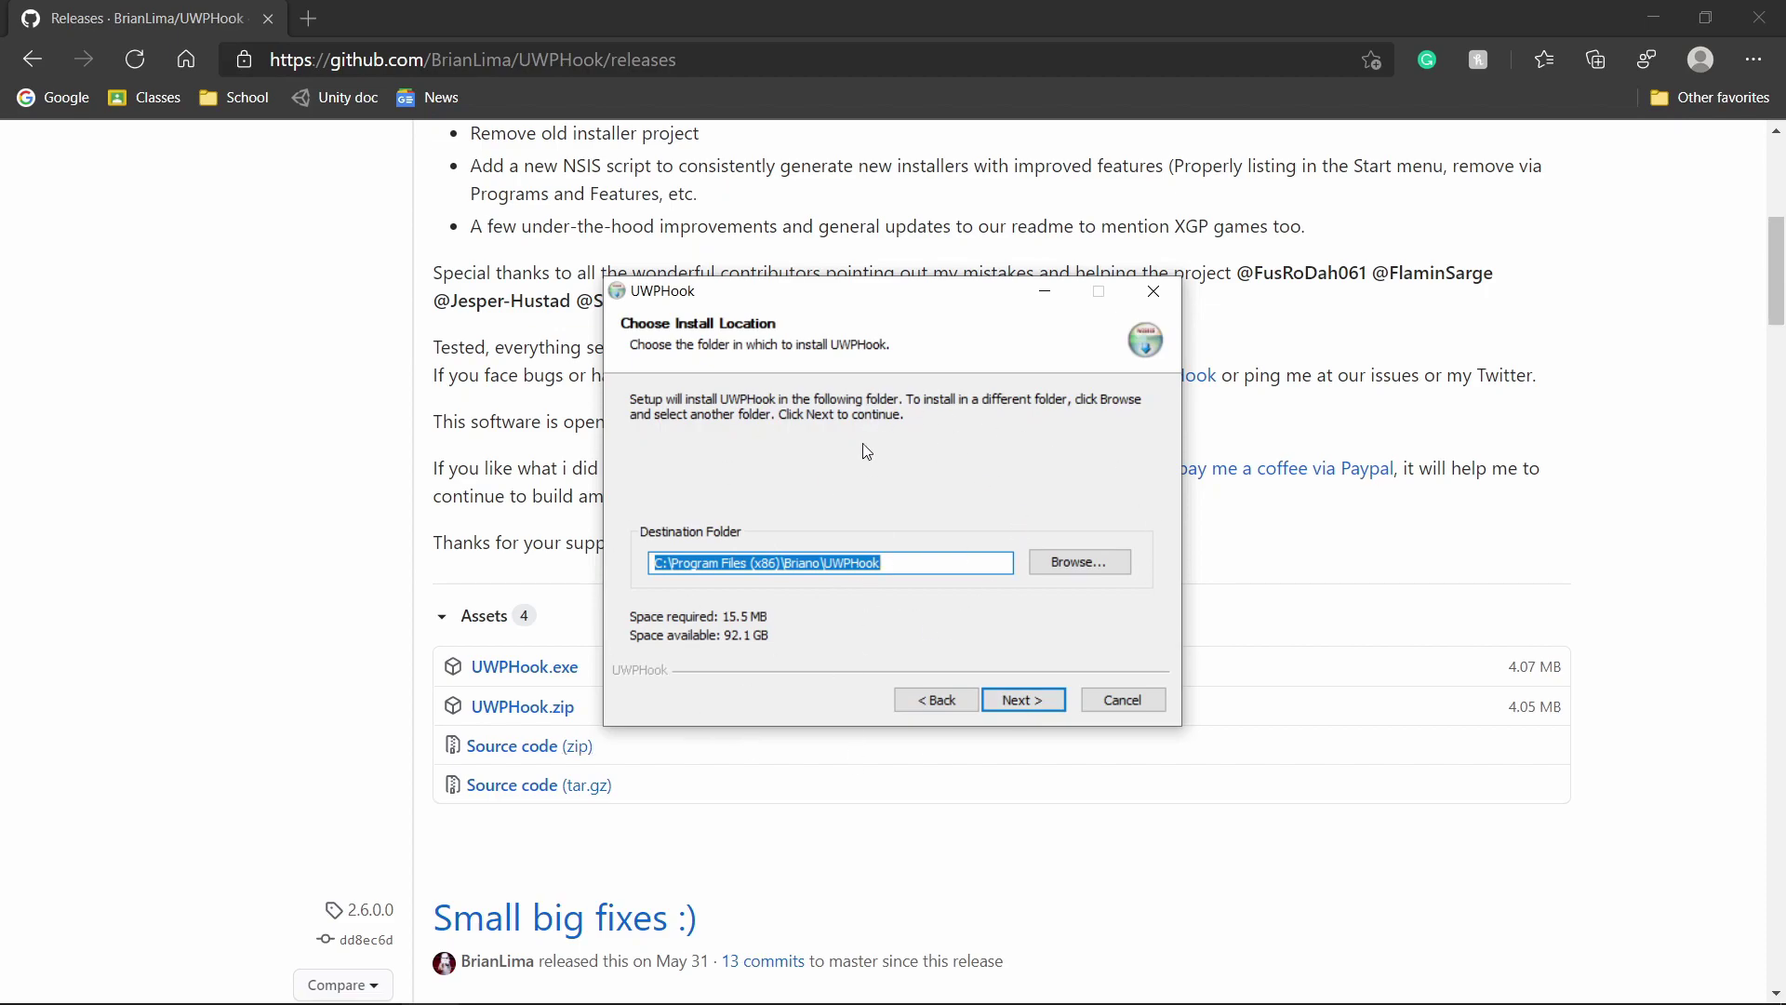
click(1027, 702)
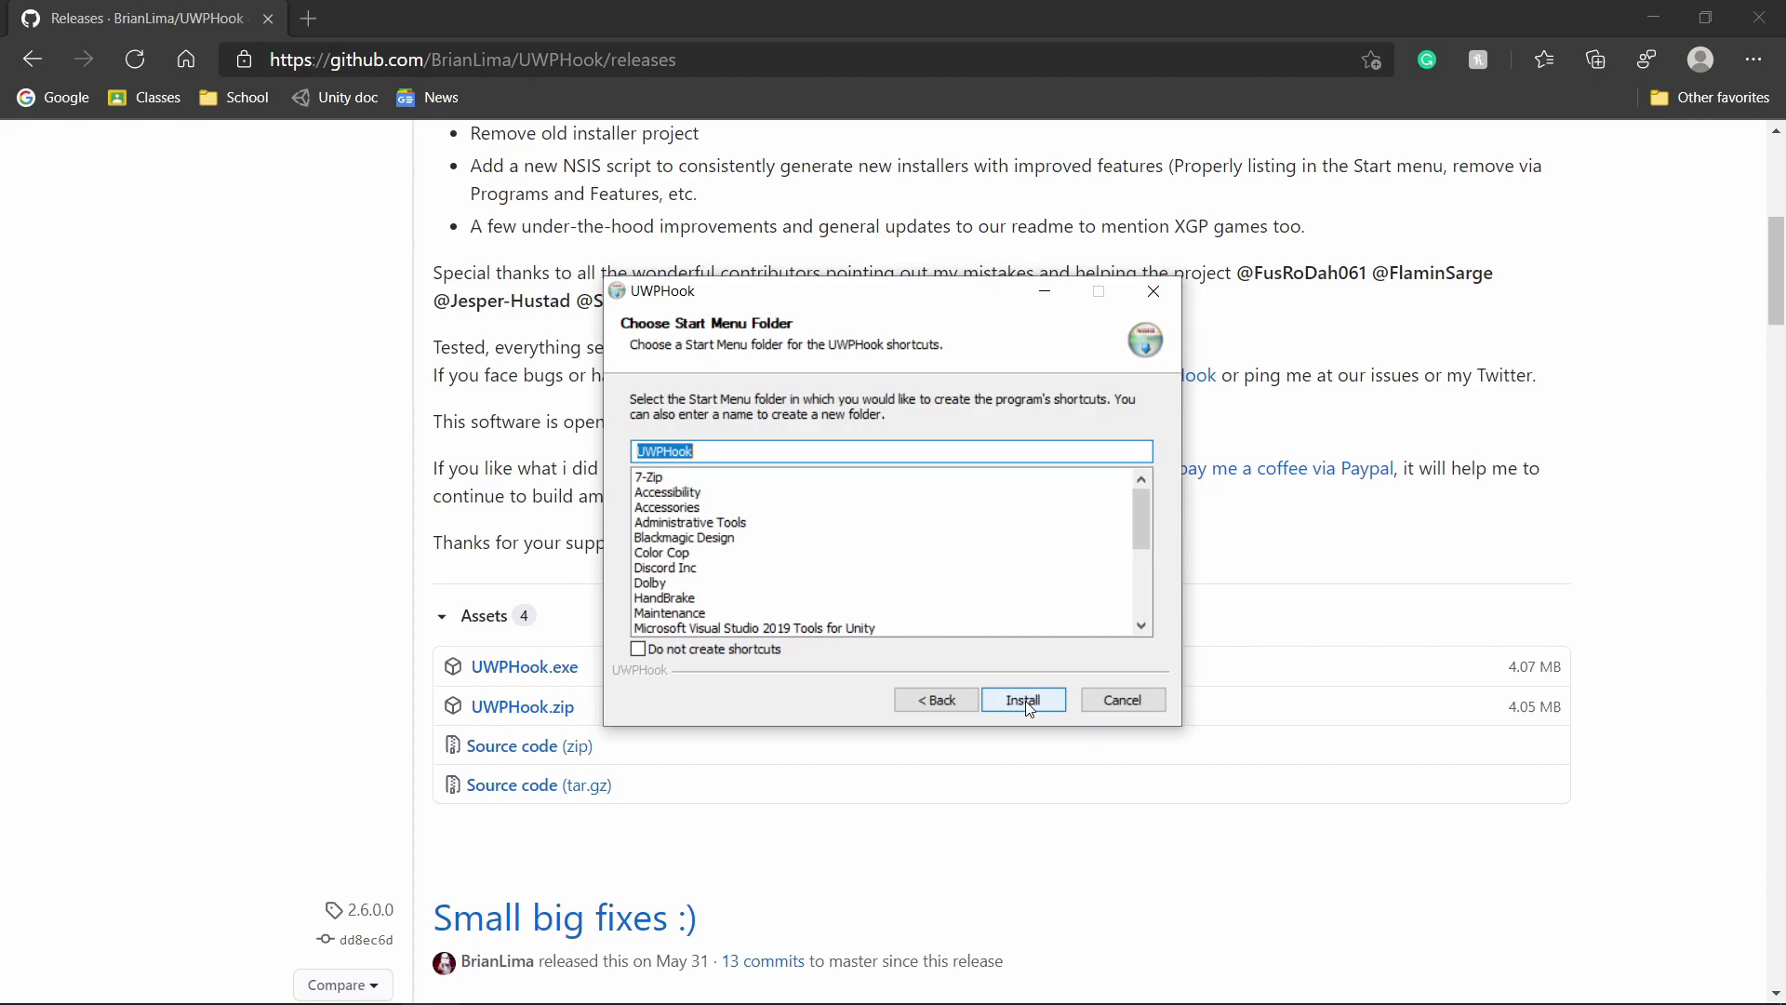
click(1026, 700)
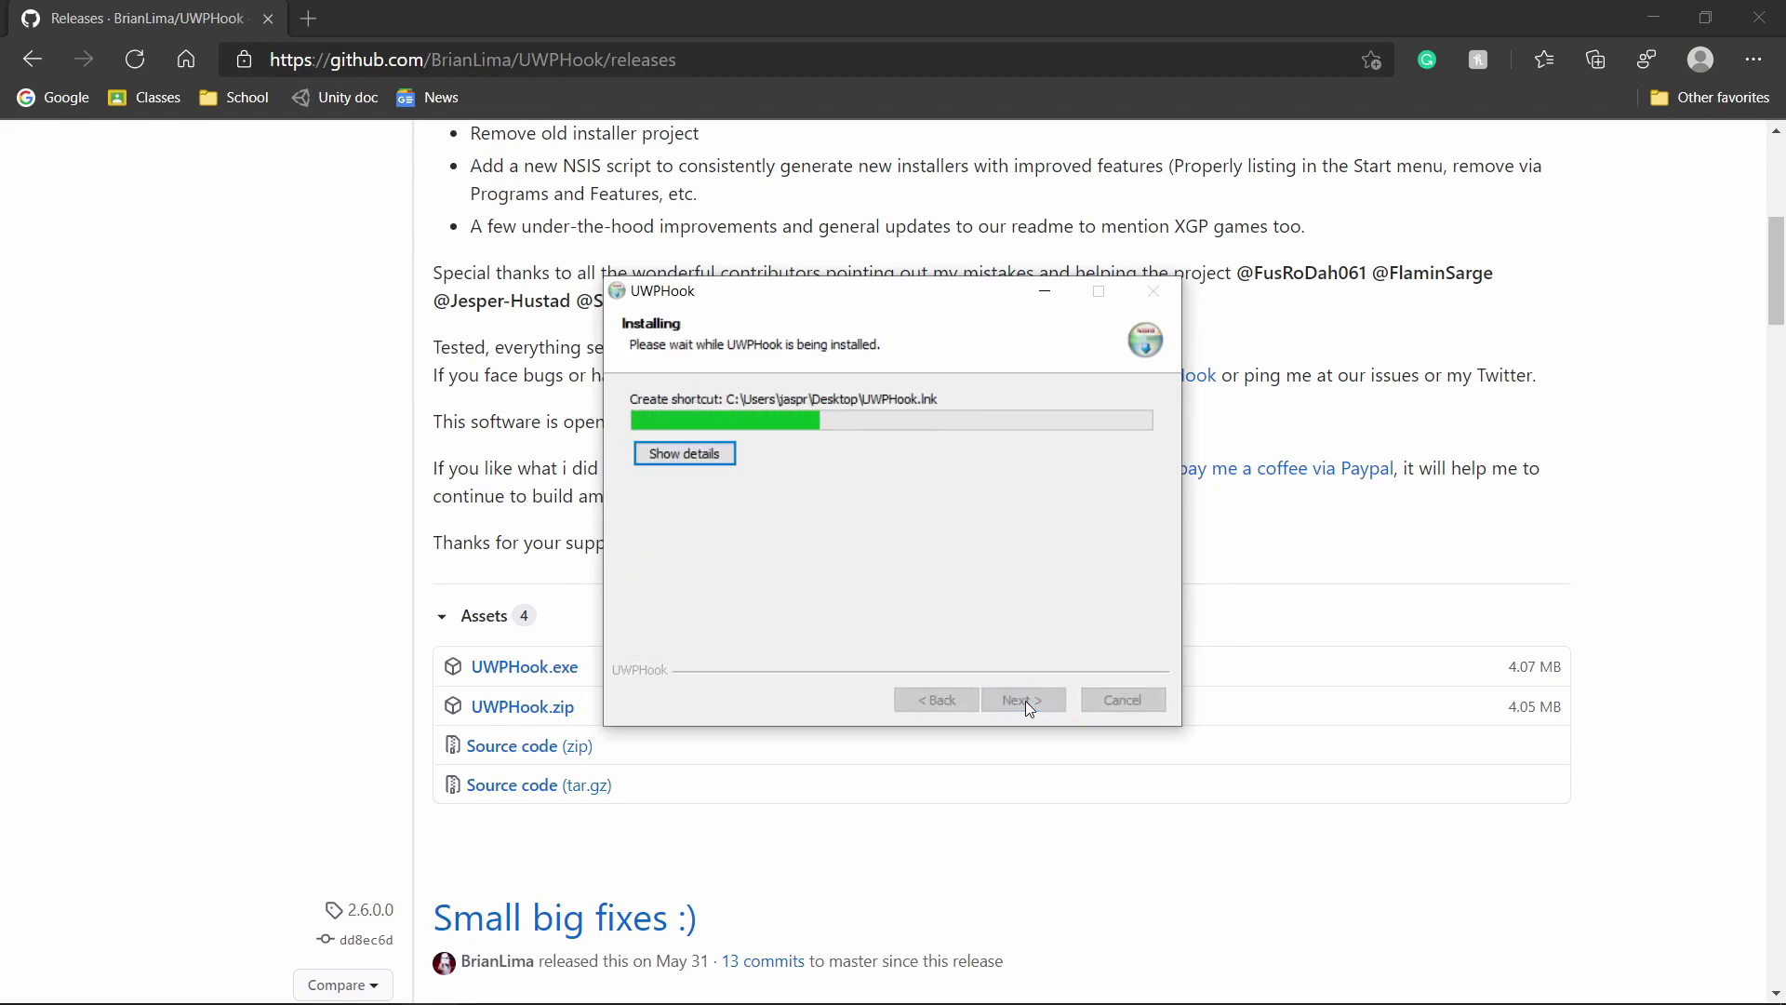
click(1024, 699)
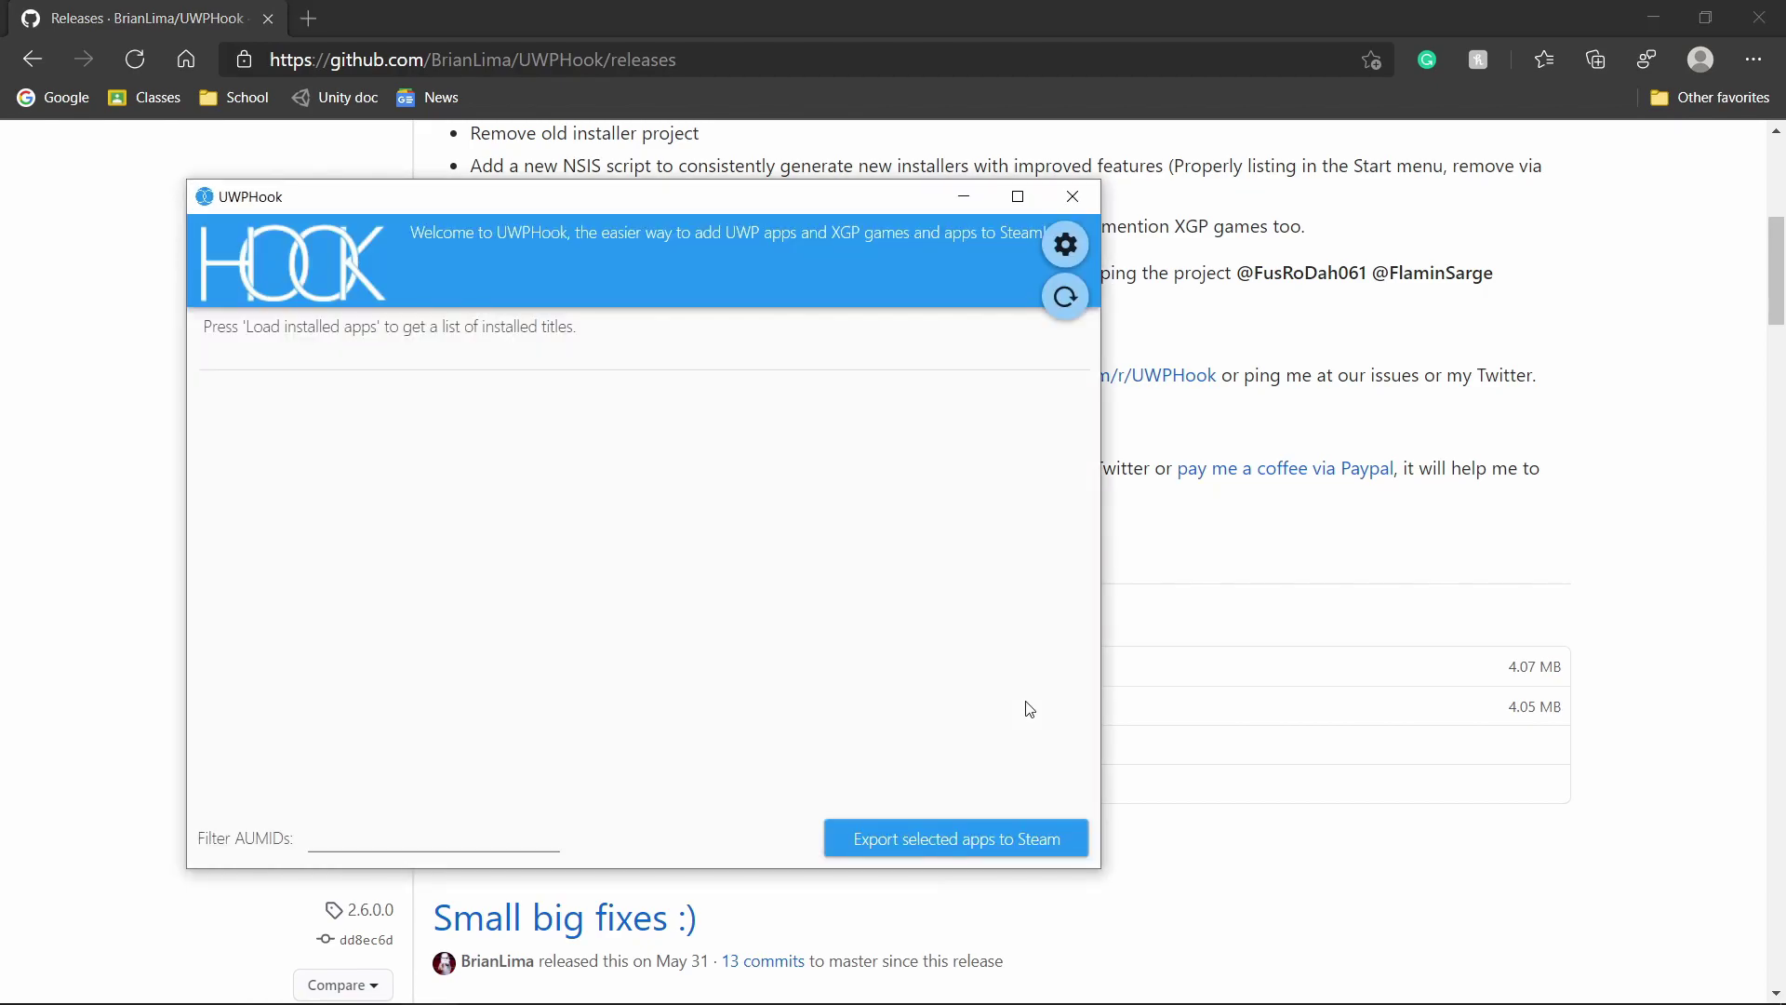
Start UWPHook from the desktop and load installed UWP apps, dismissing the path-too-long error.
click(1653, 17)
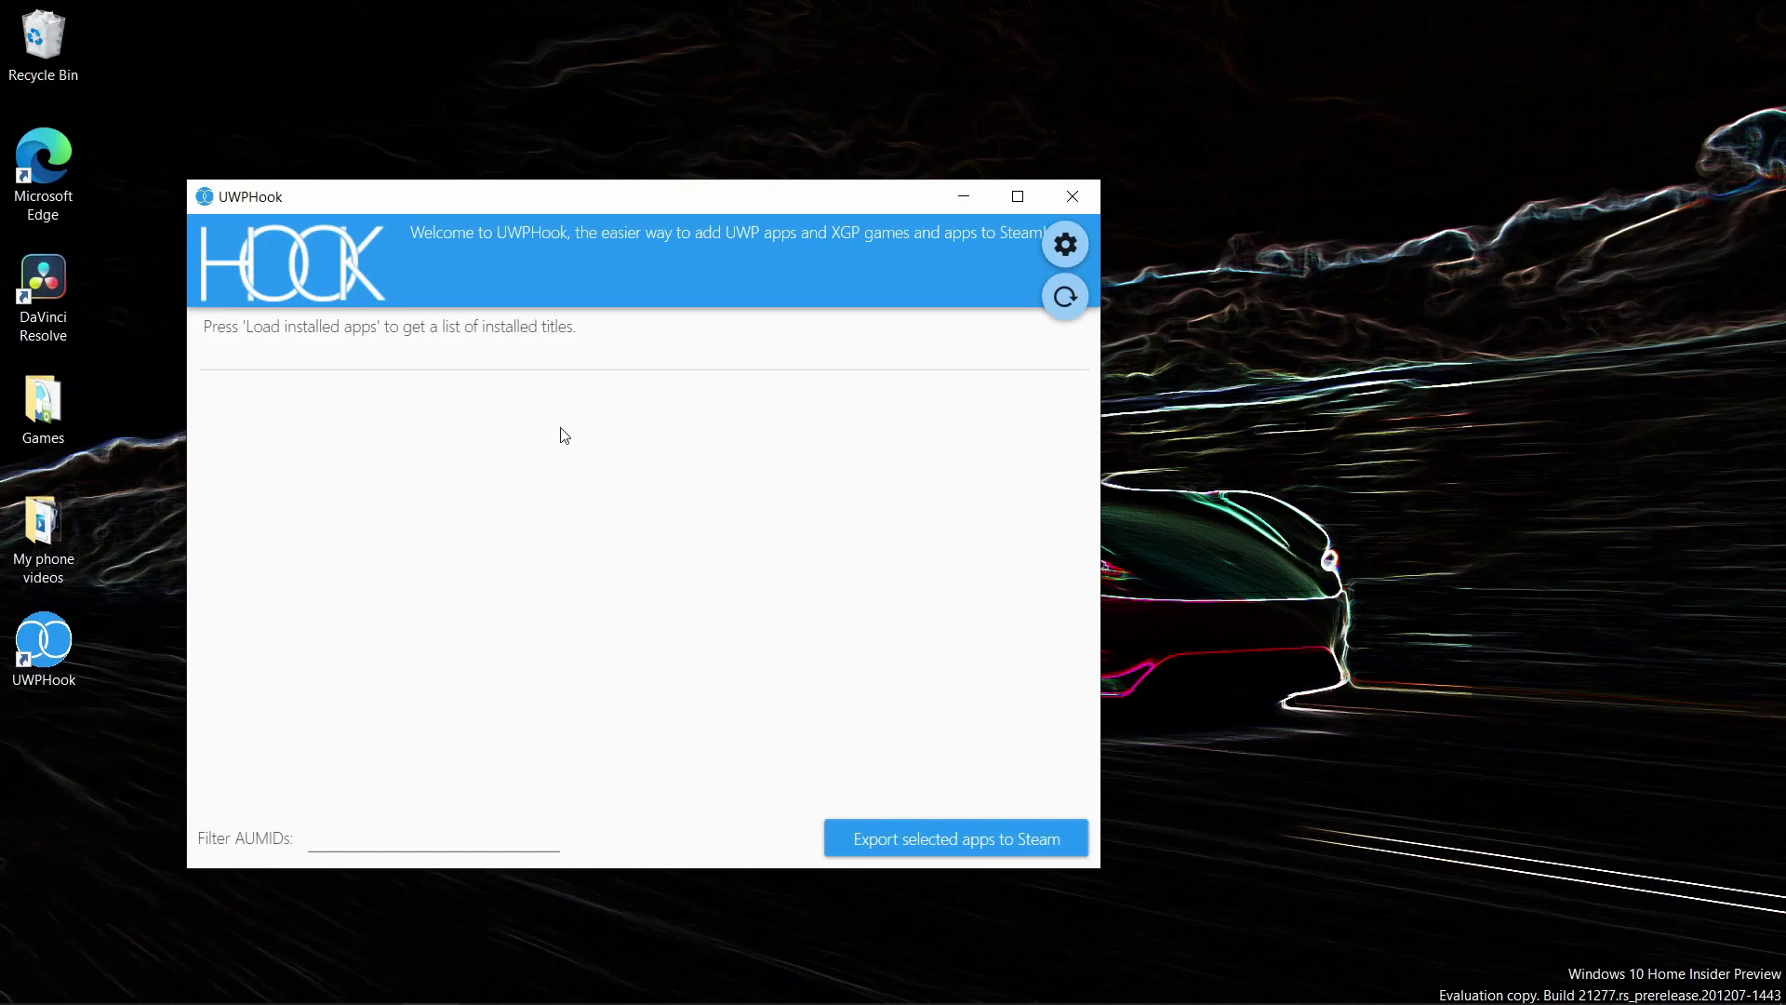
click(41, 660)
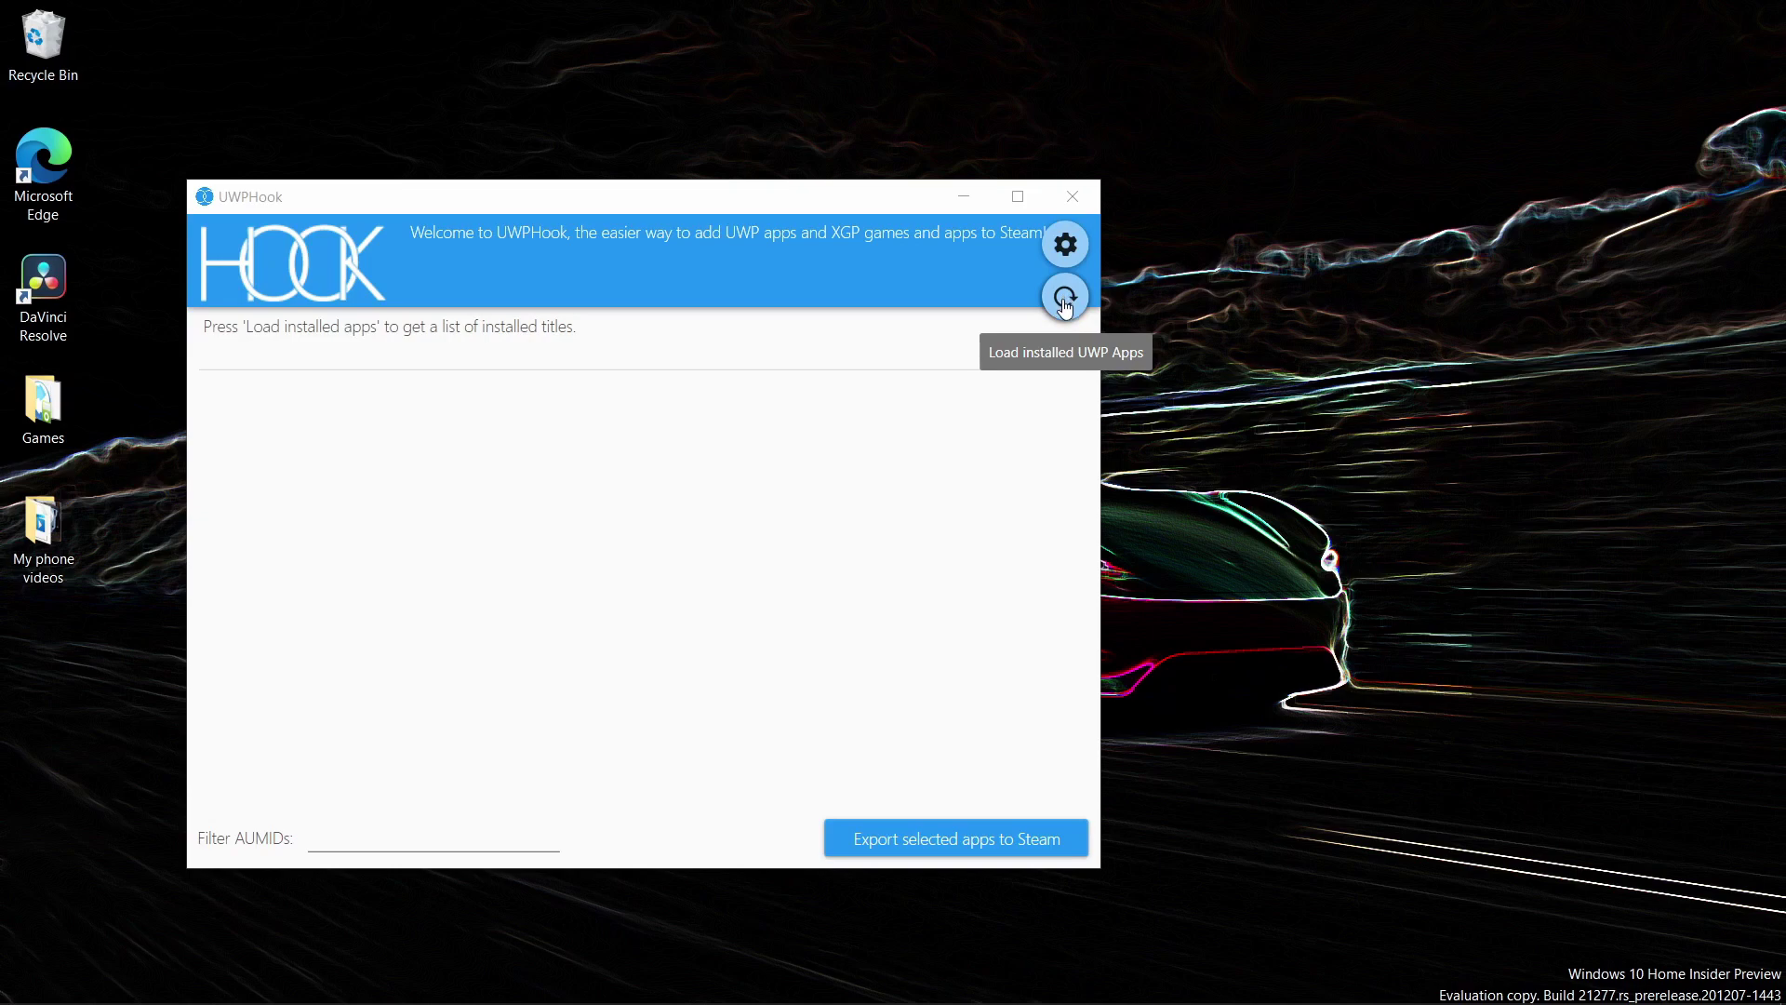
click(1065, 303)
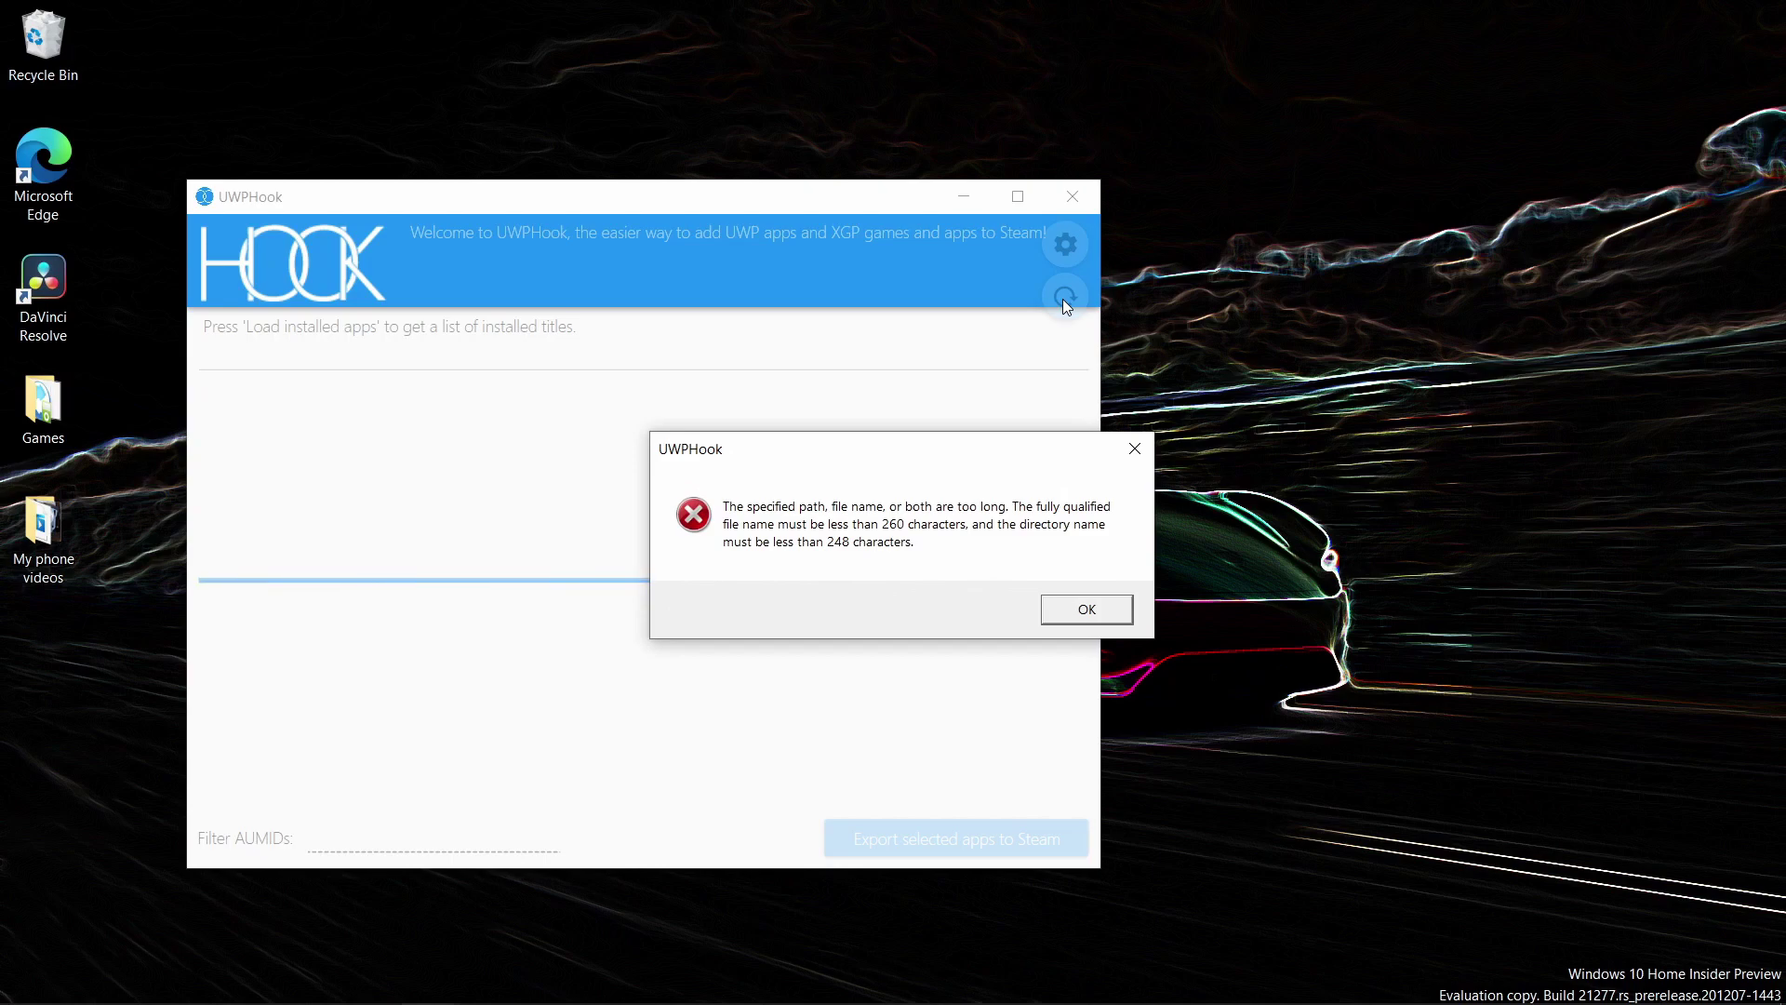
click(1096, 616)
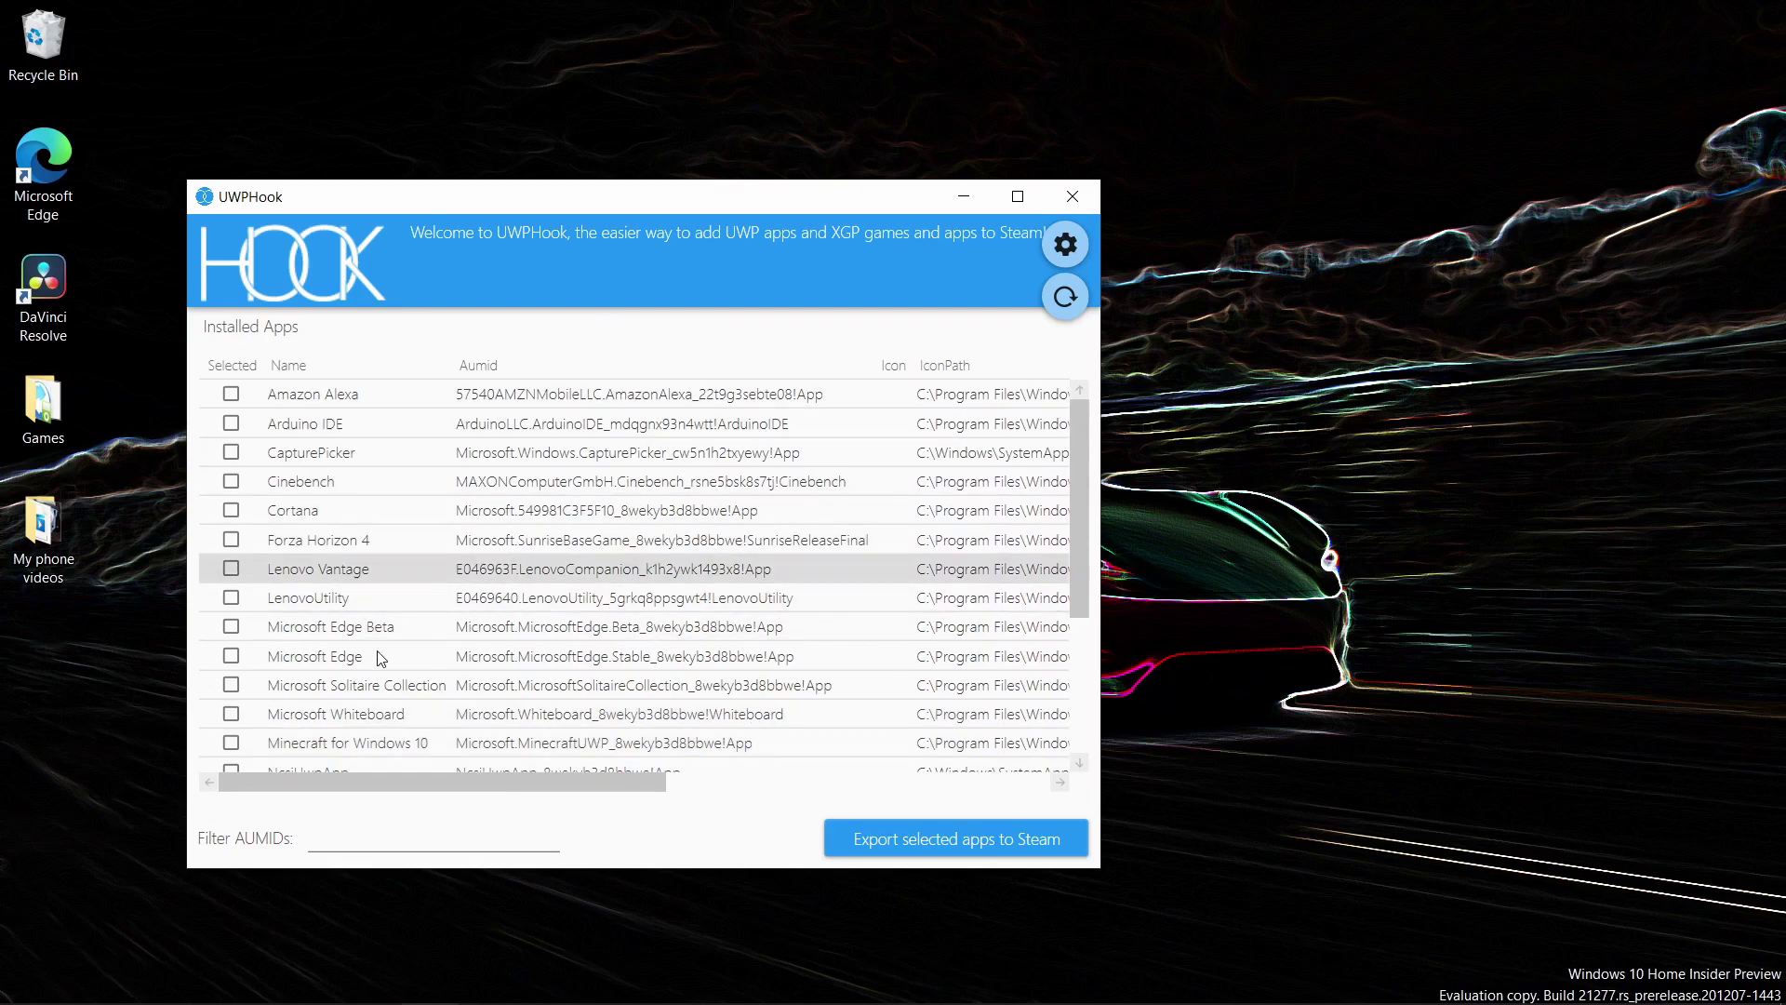
scroll(394, 518, down, 3)
scroll(391, 511, up, 3)
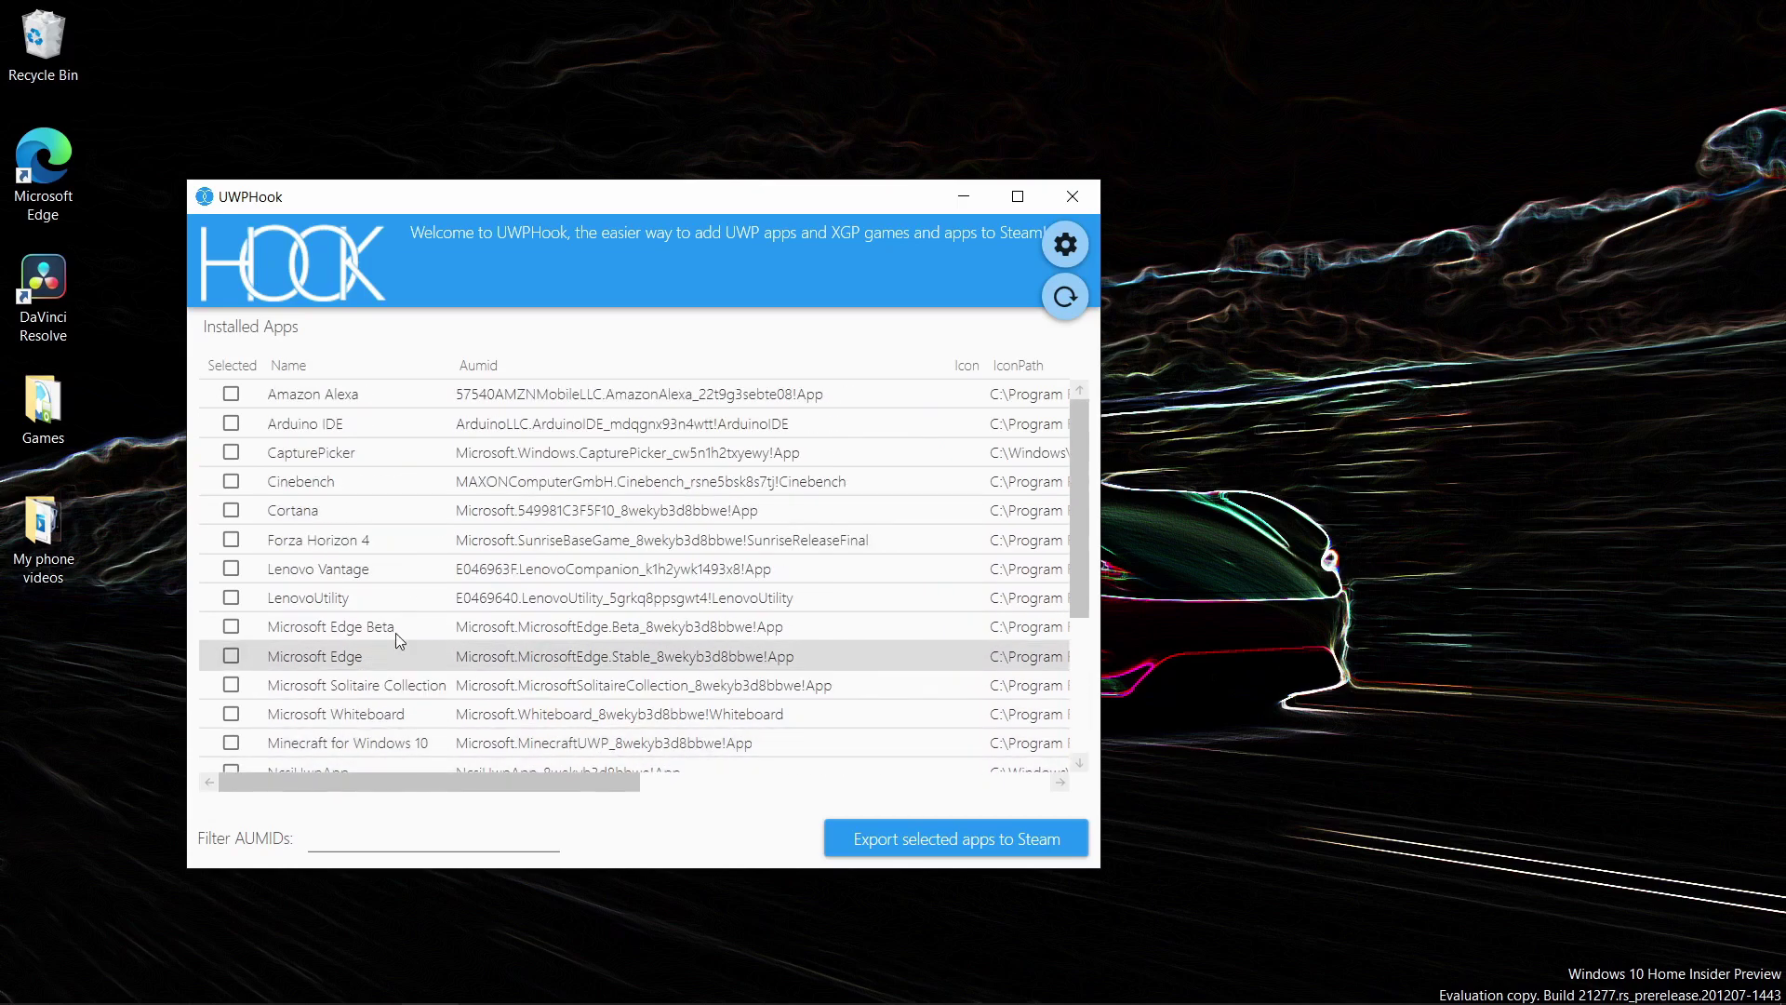
Tick Forza Horizon 4, export it to Steam, confirm the success message, and close UWPHook.
click(231, 540)
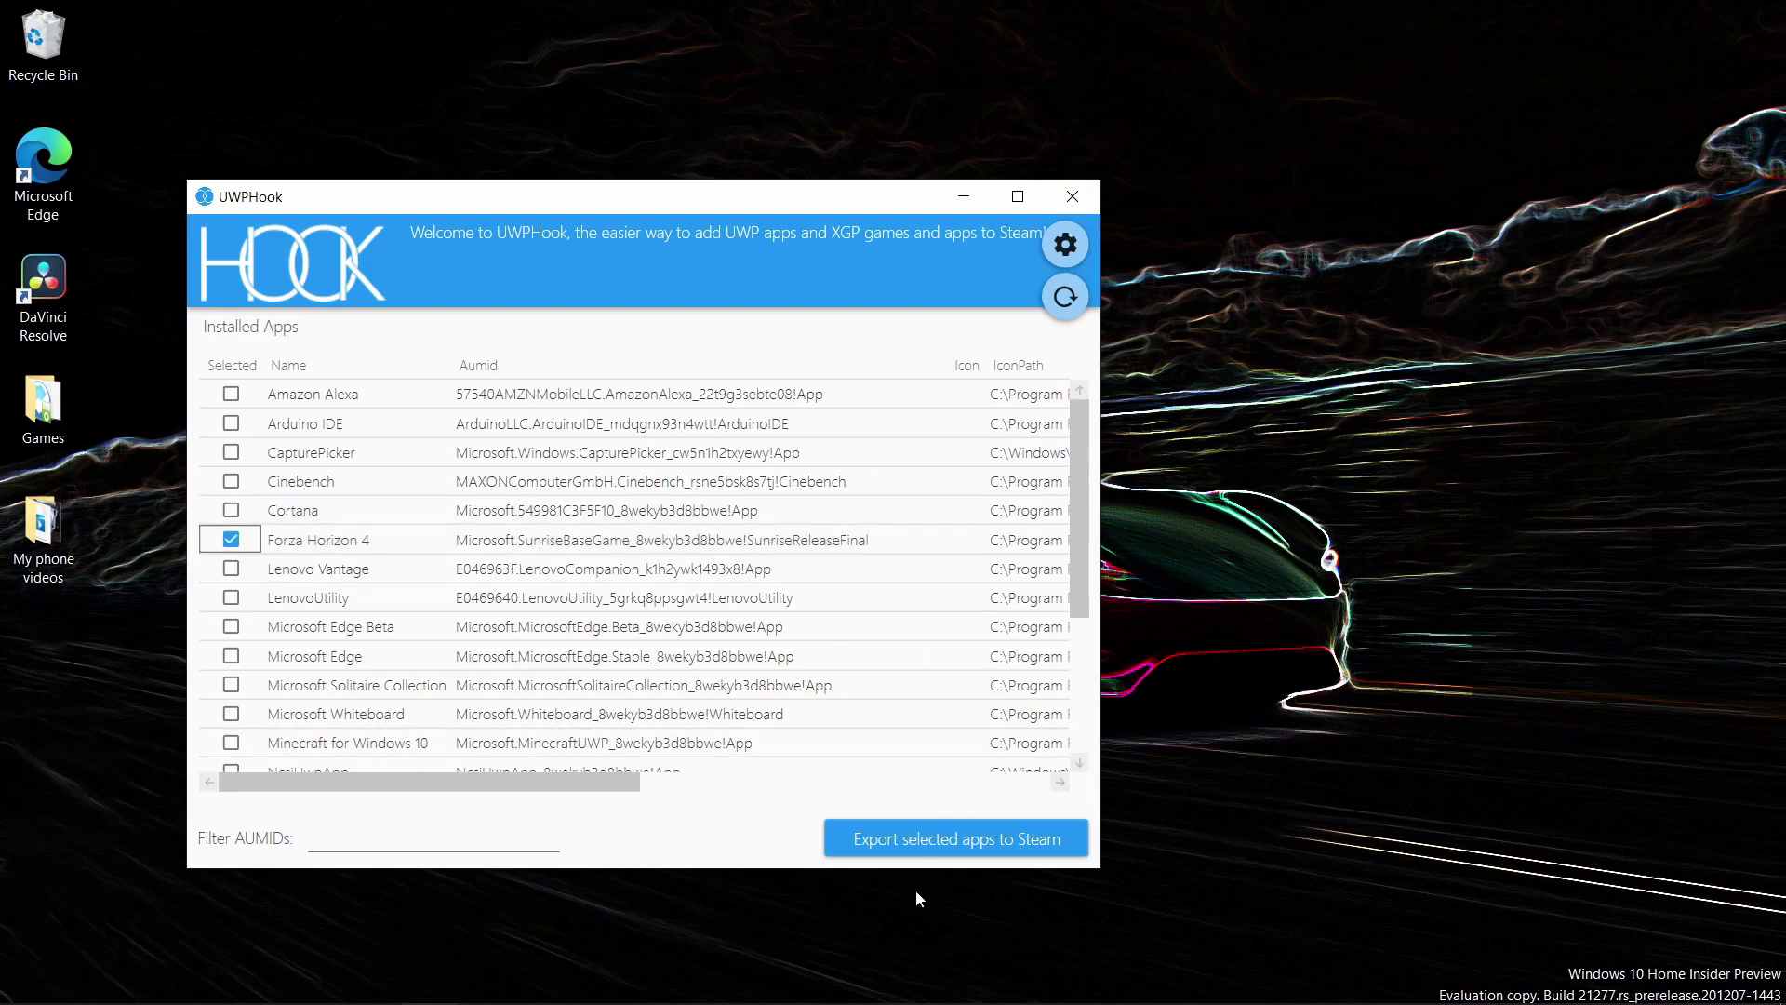
click(881, 848)
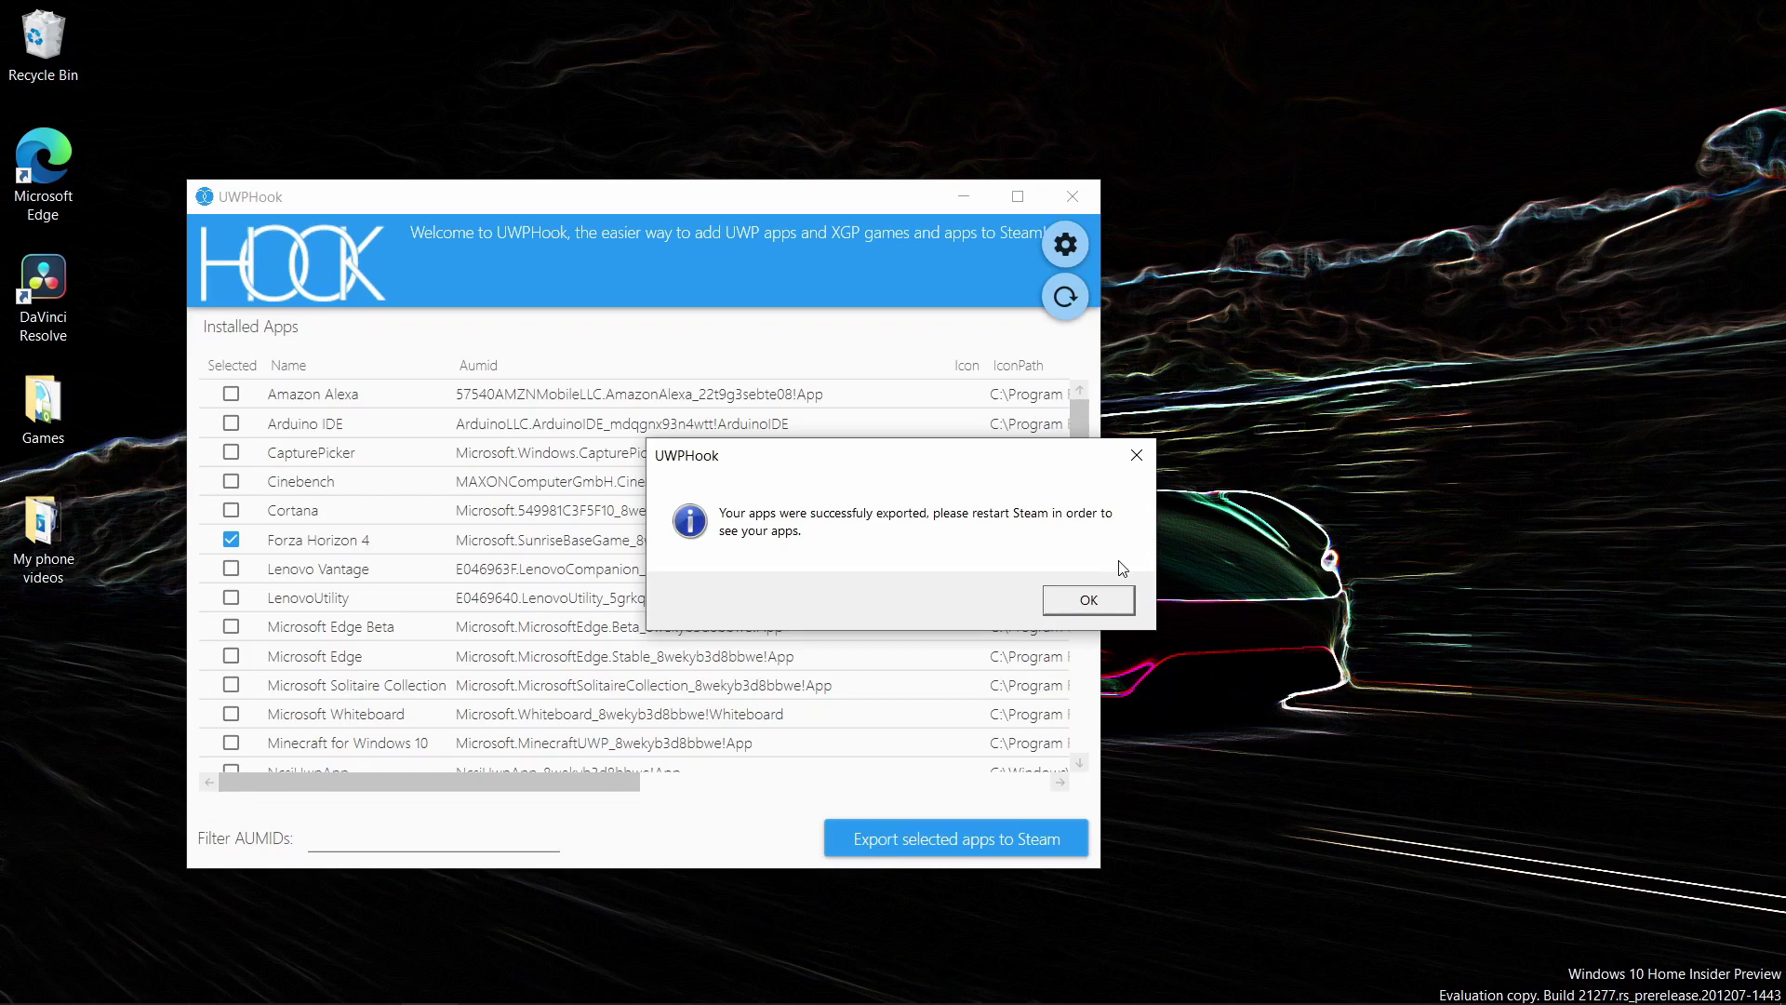
click(1115, 595)
click(1066, 209)
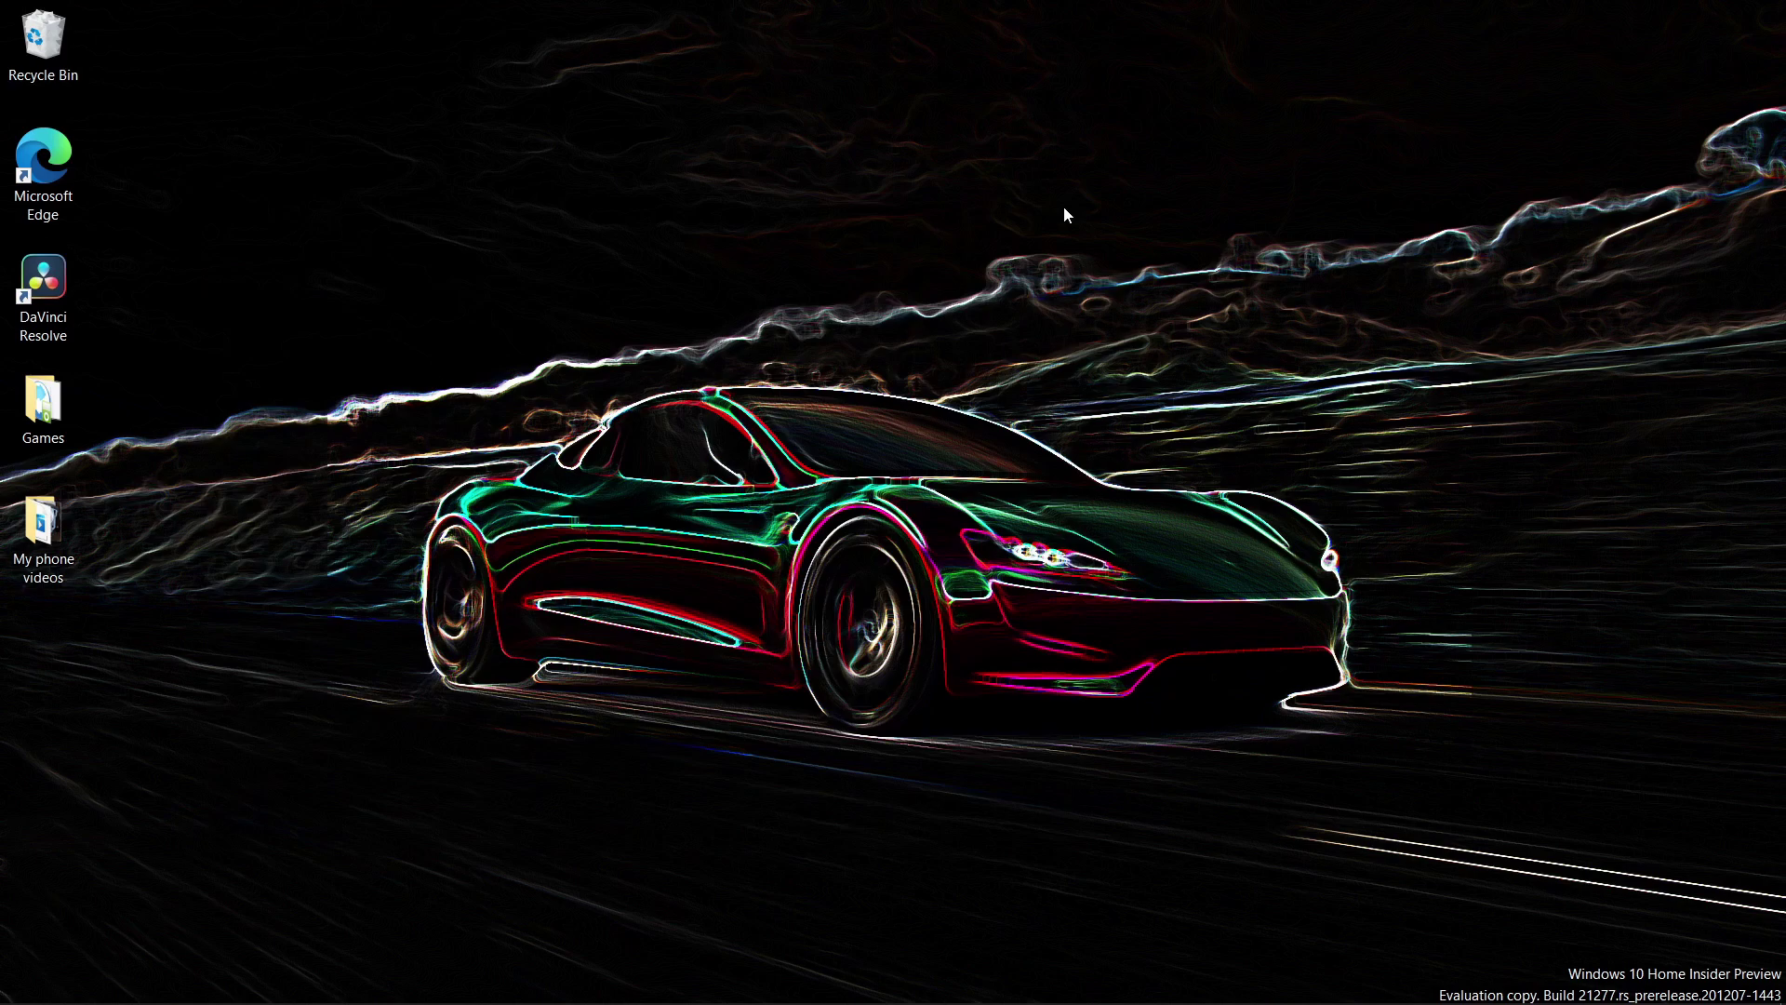
Exit Steam from its icon in the hidden tray area.
right_click(1337, 1000)
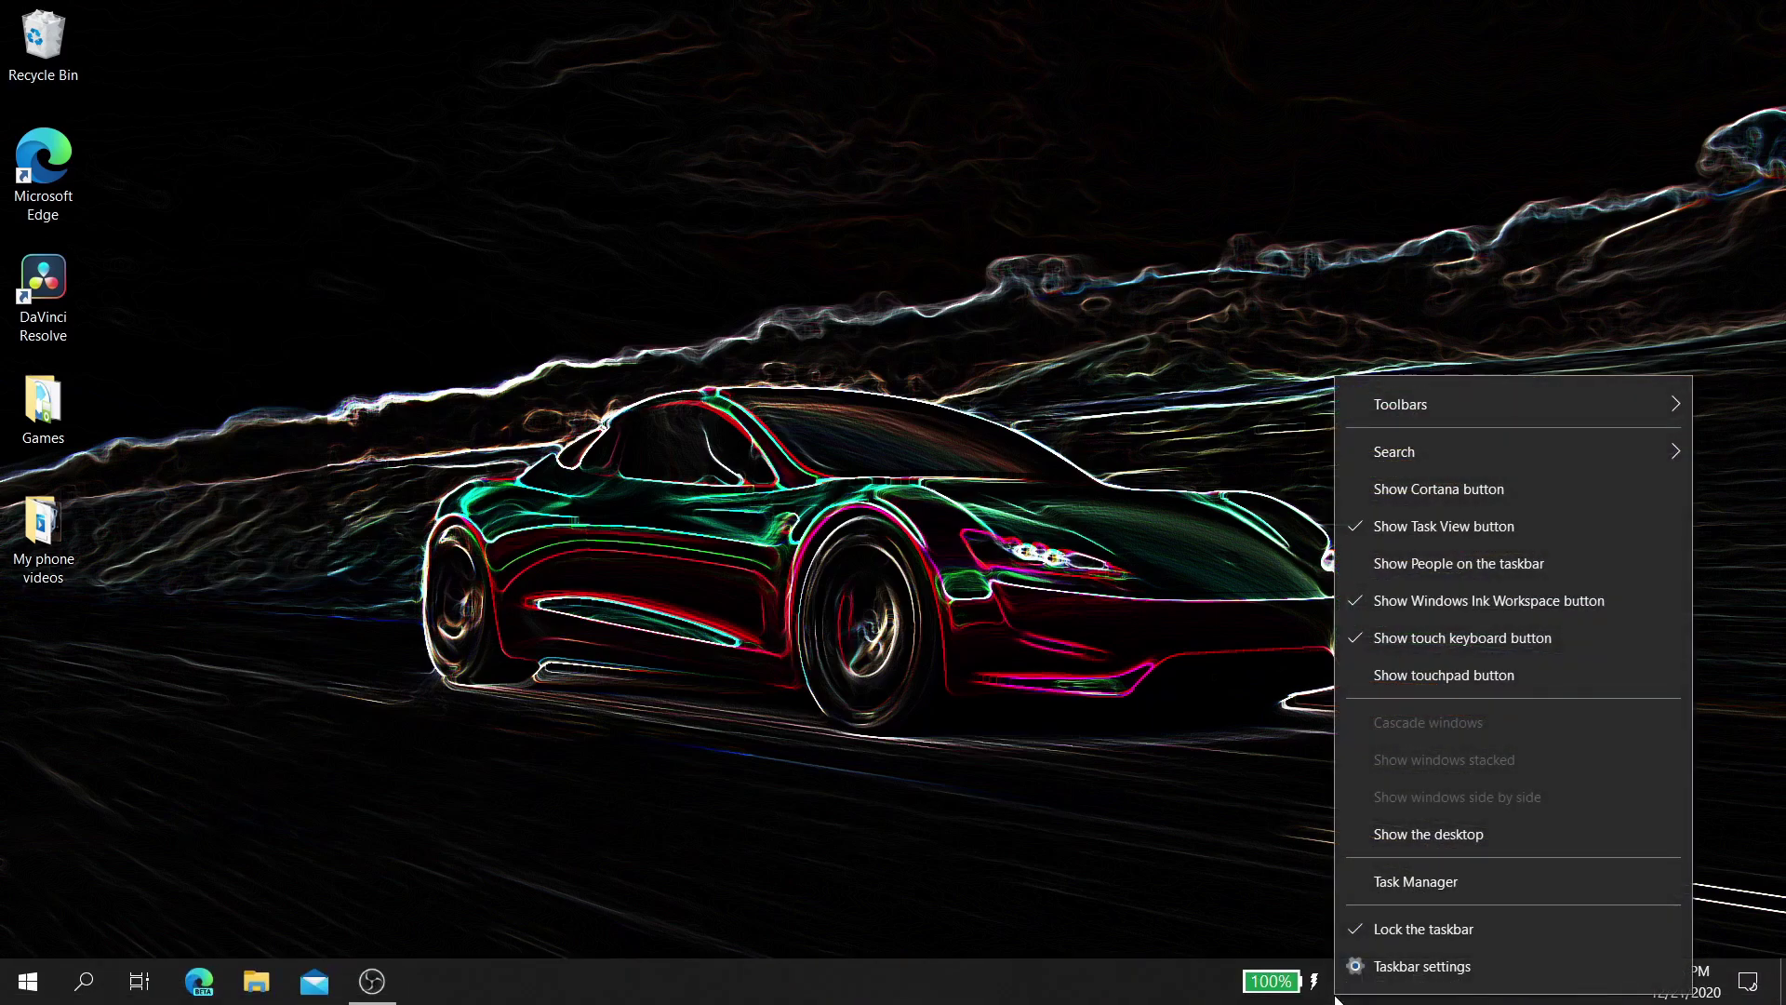
click(1343, 981)
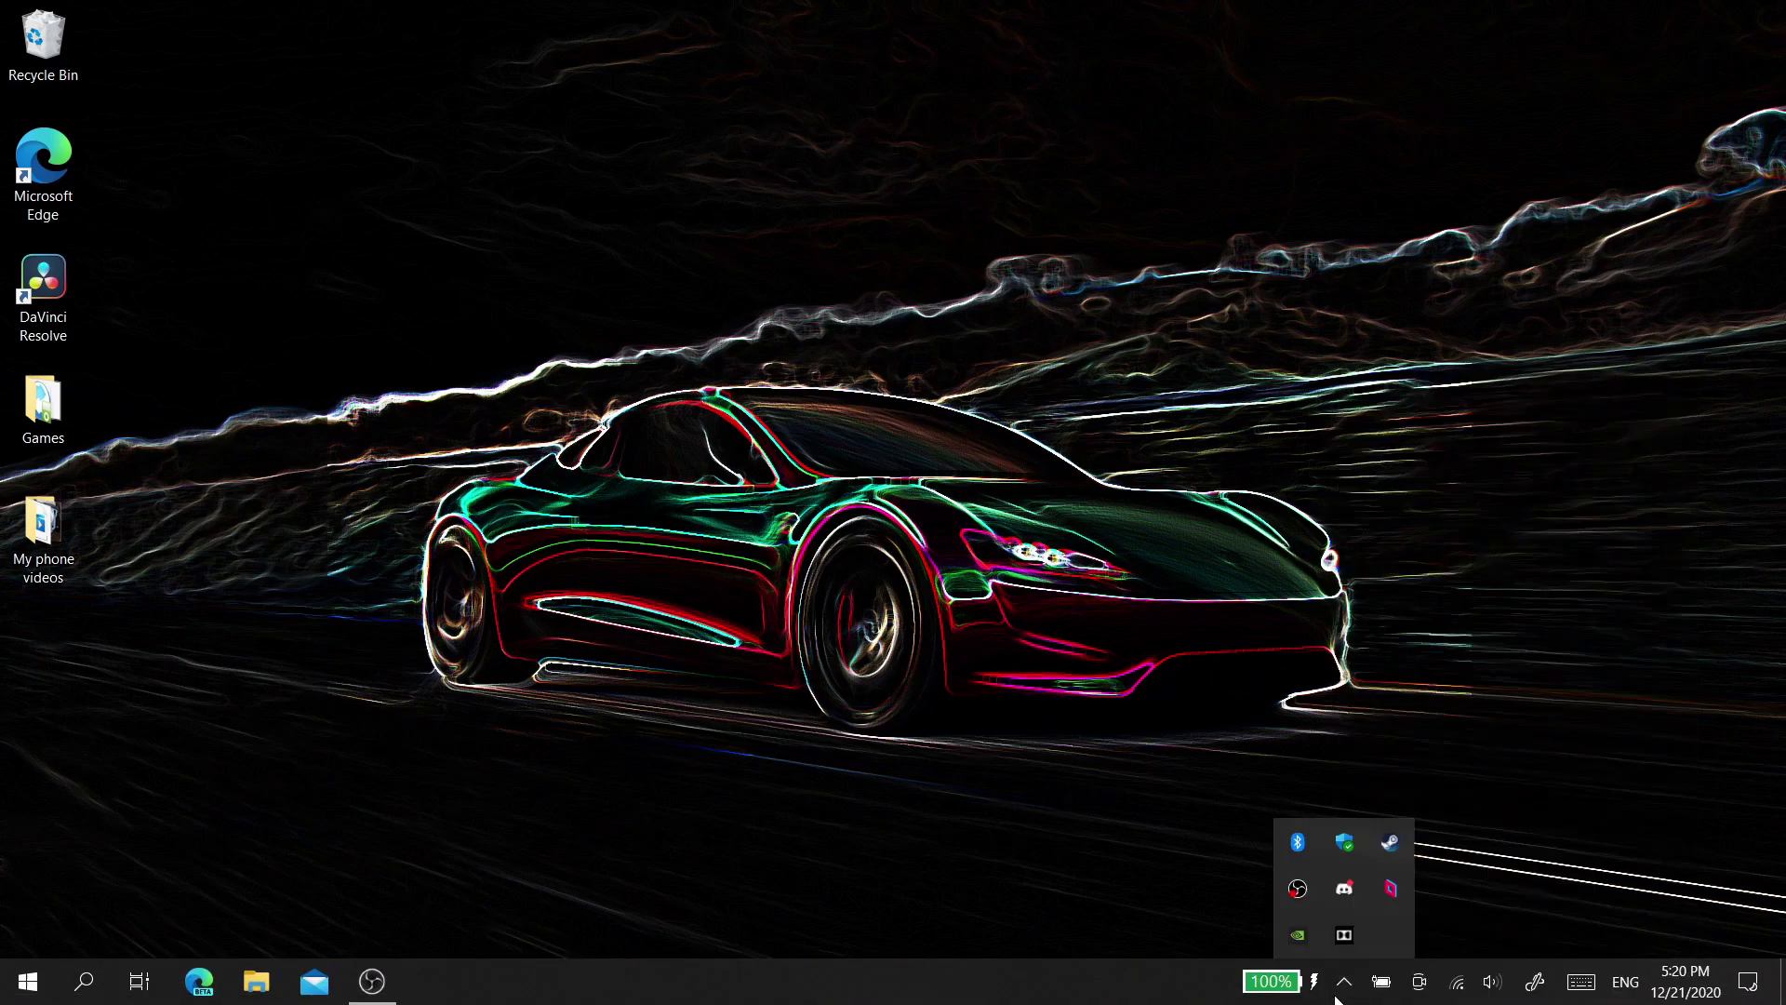
right_click(1376, 853)
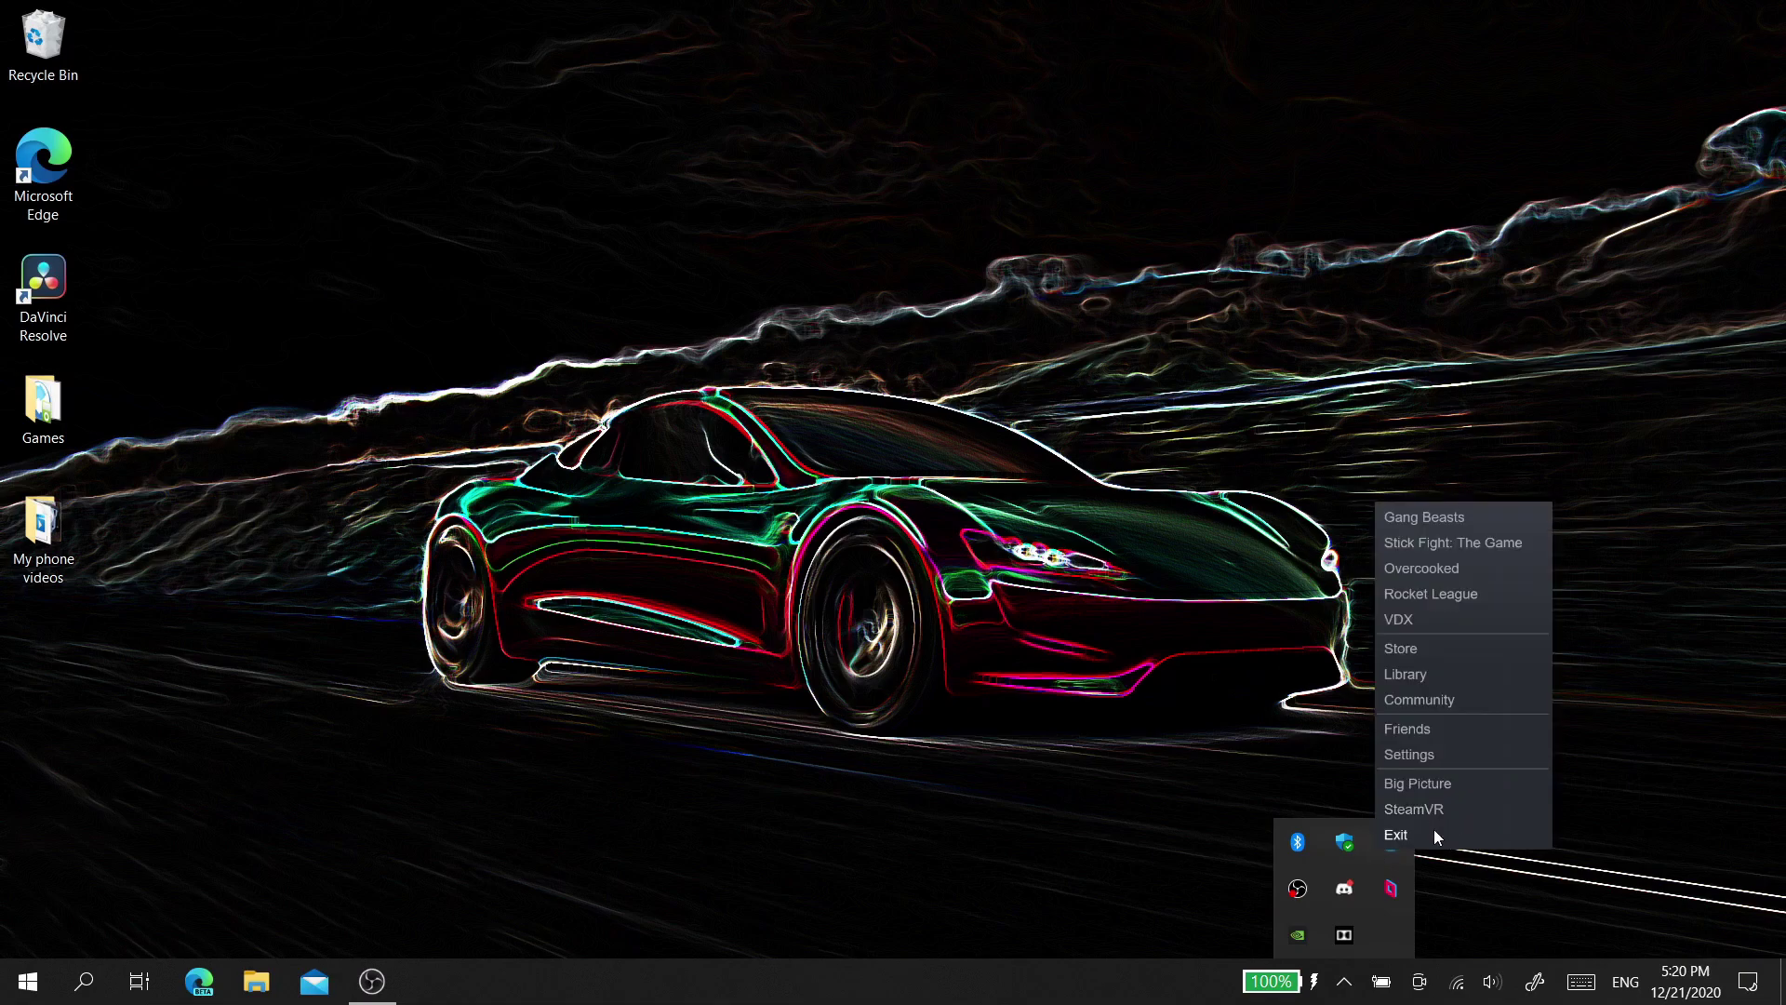
click(1437, 832)
Relaunch Steam through Windows search to see Forza Horizon 4 in the Library.
click(96, 996)
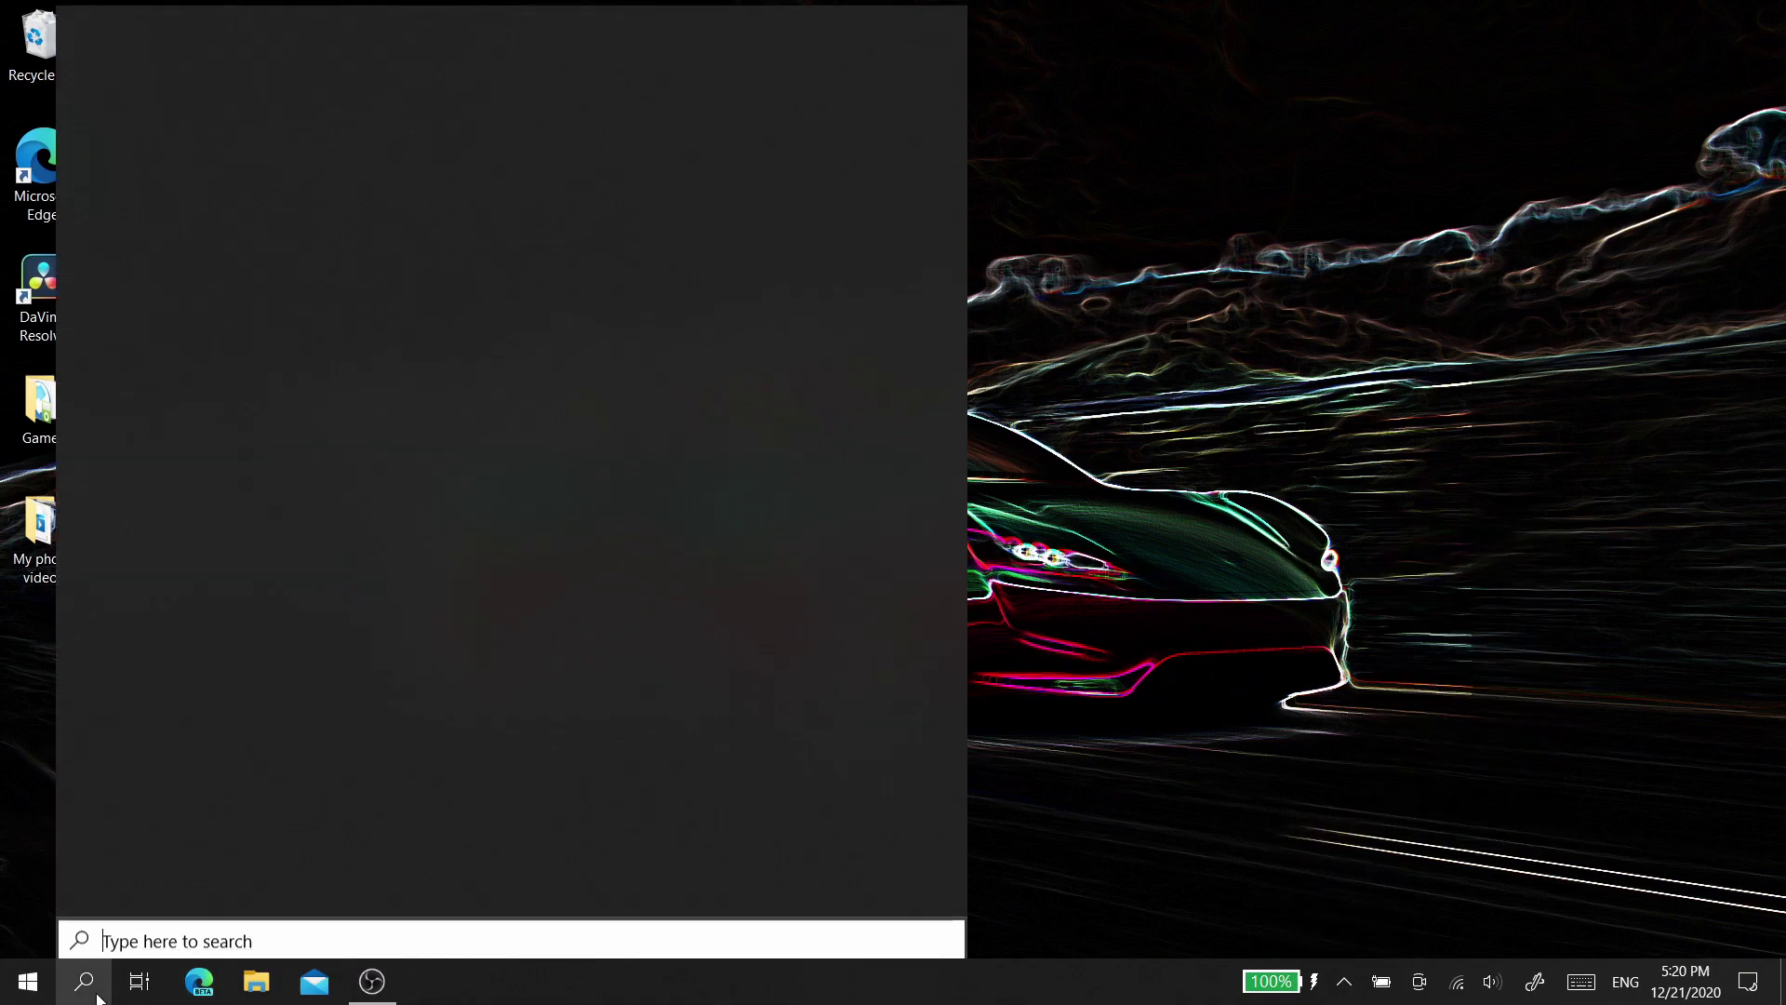
text(steam)
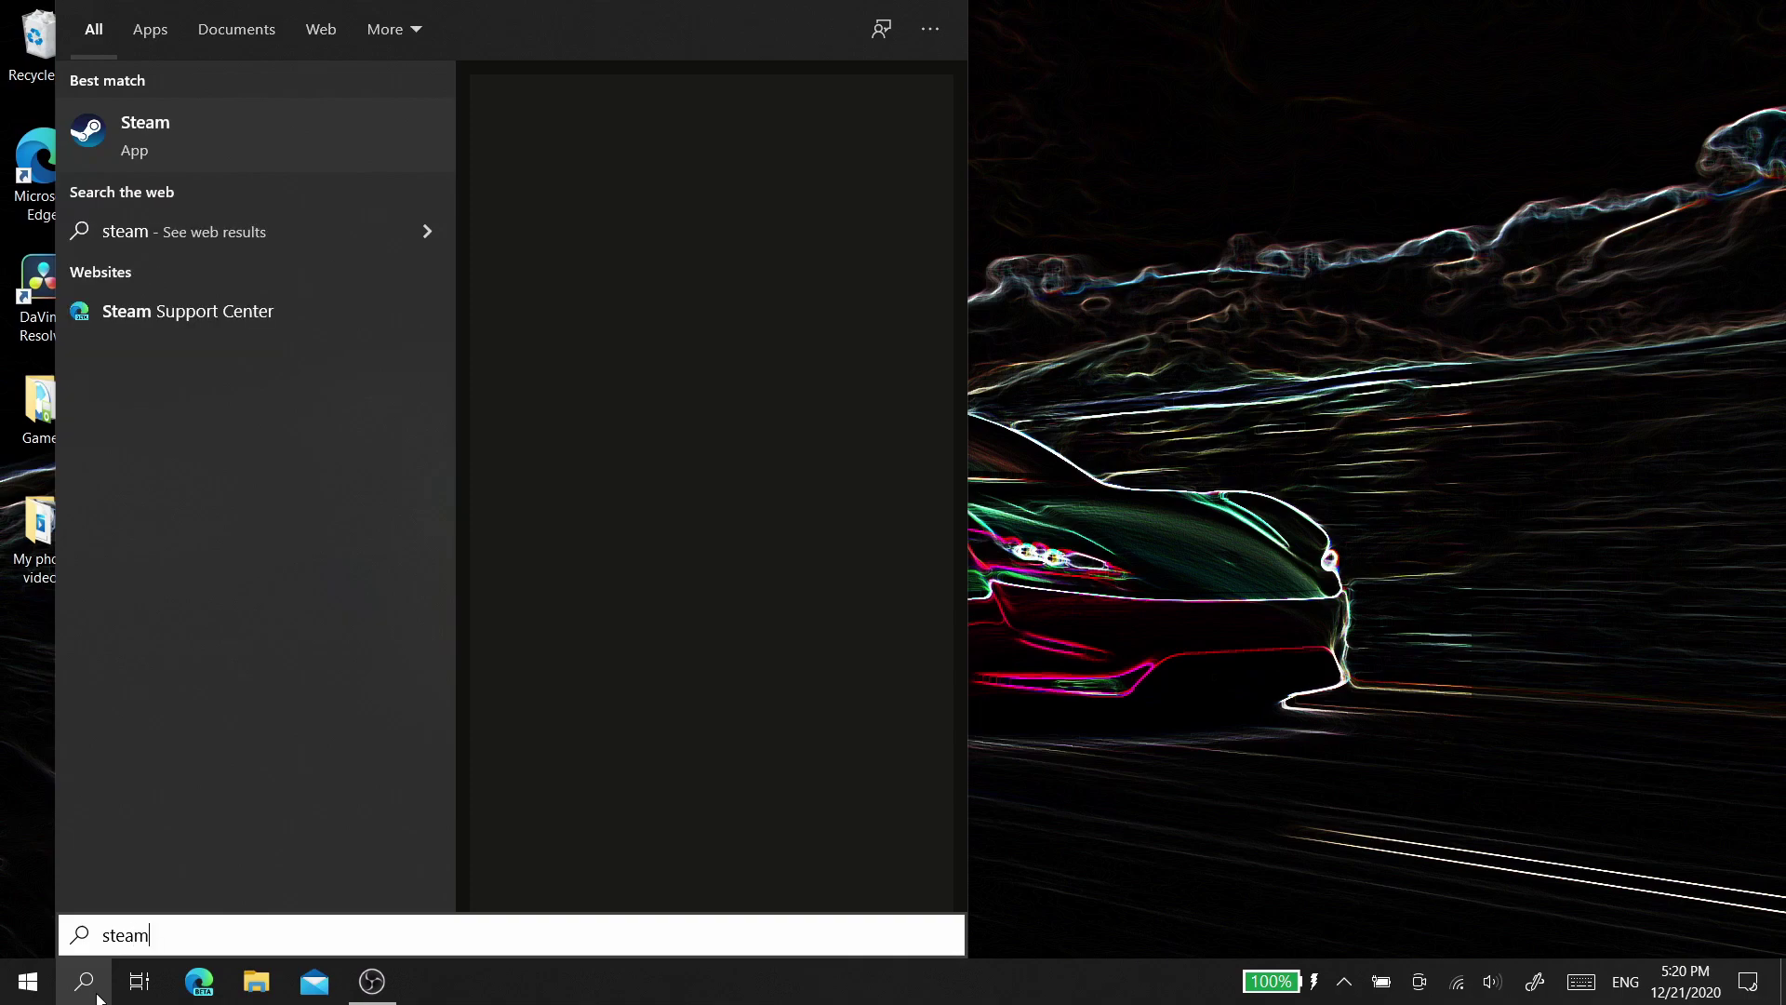
key(Return)
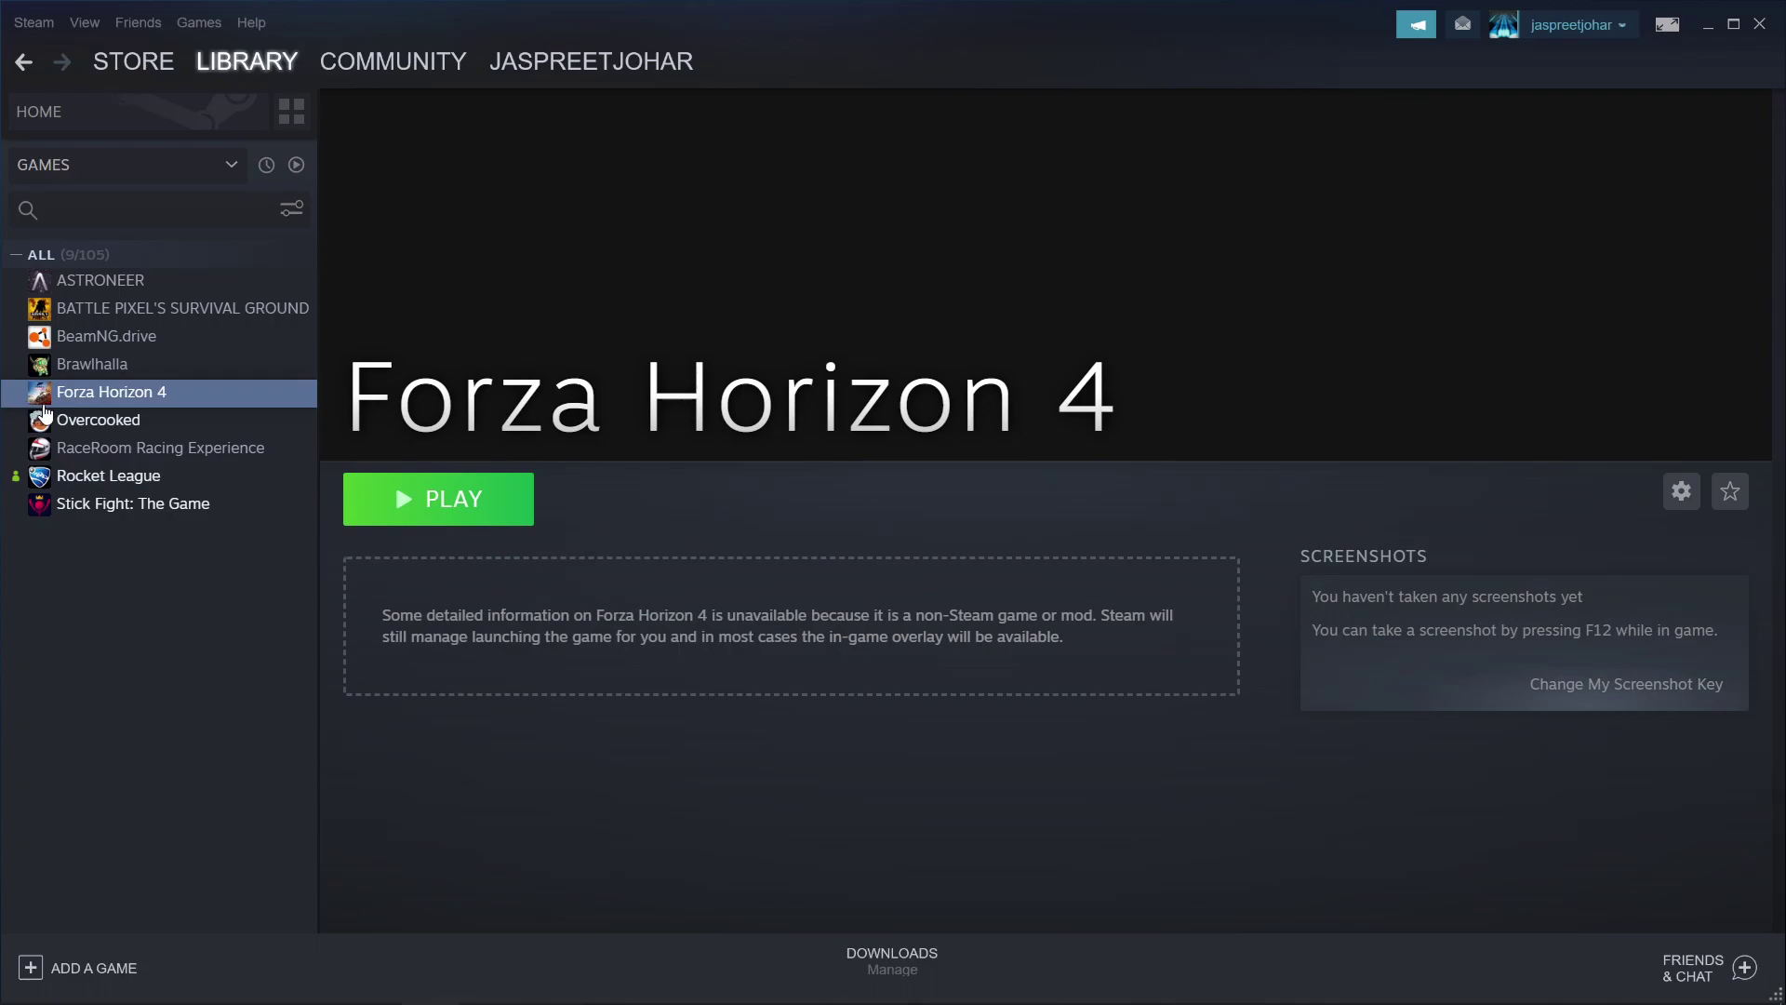
click(467, 519)
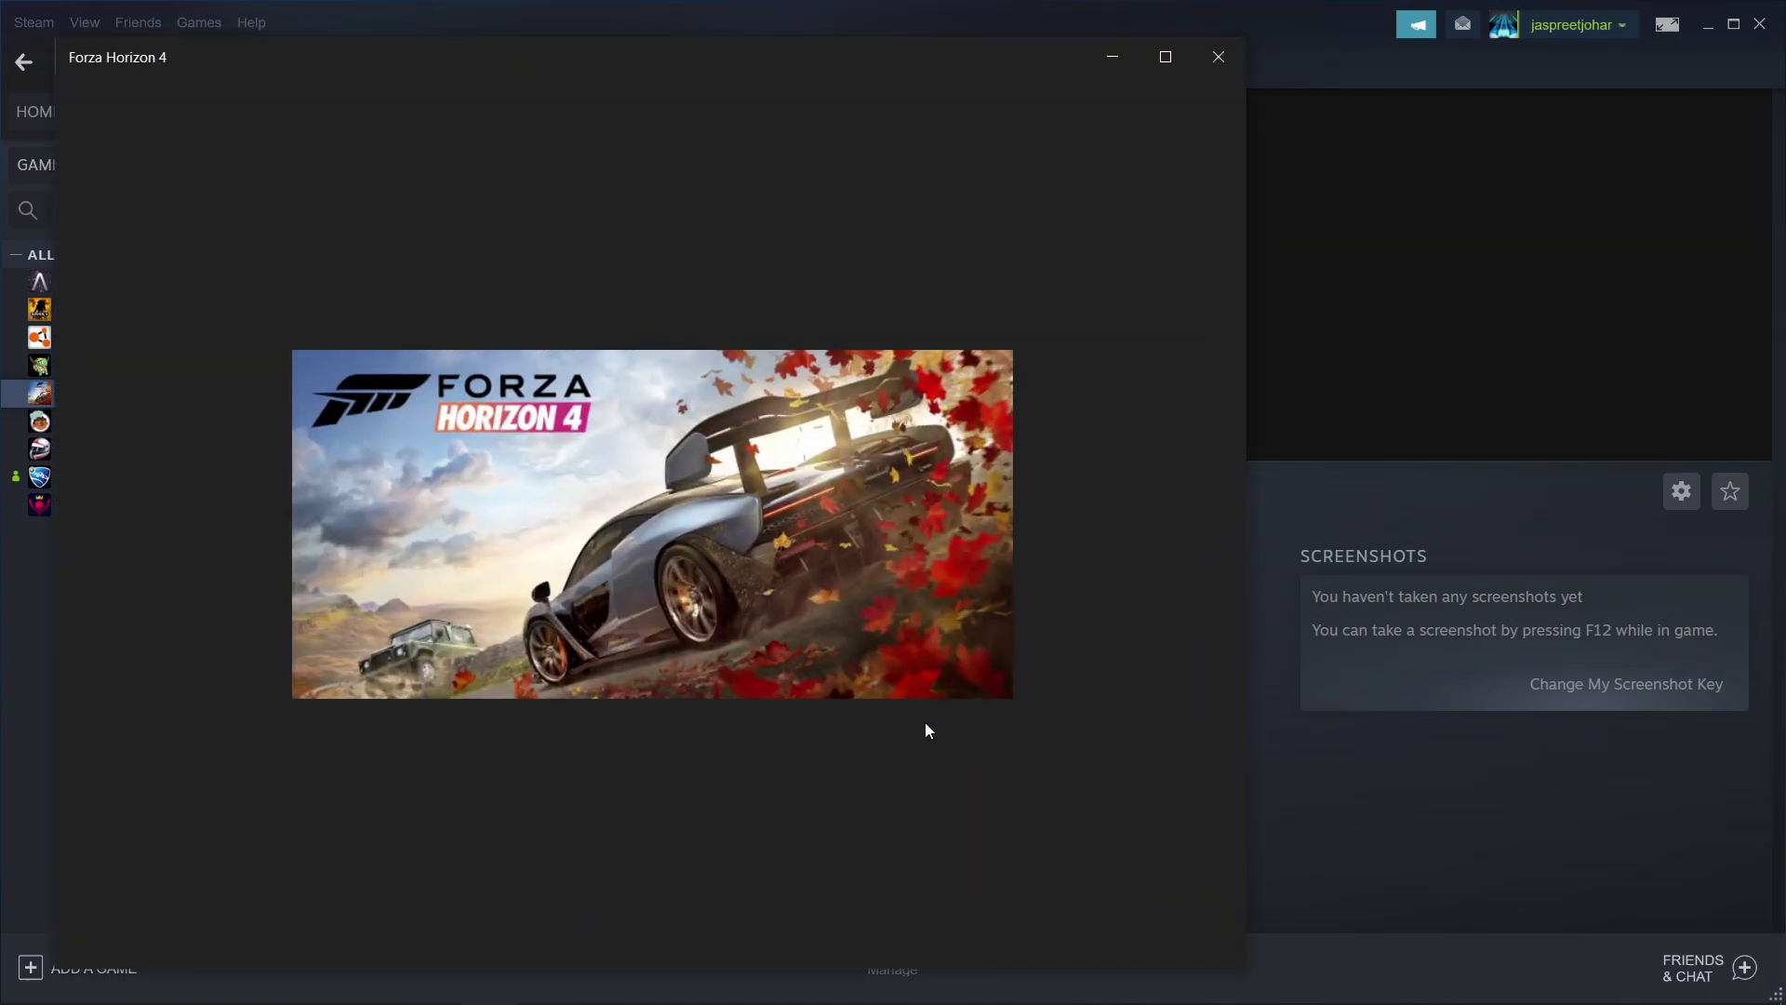
click(1165, 58)
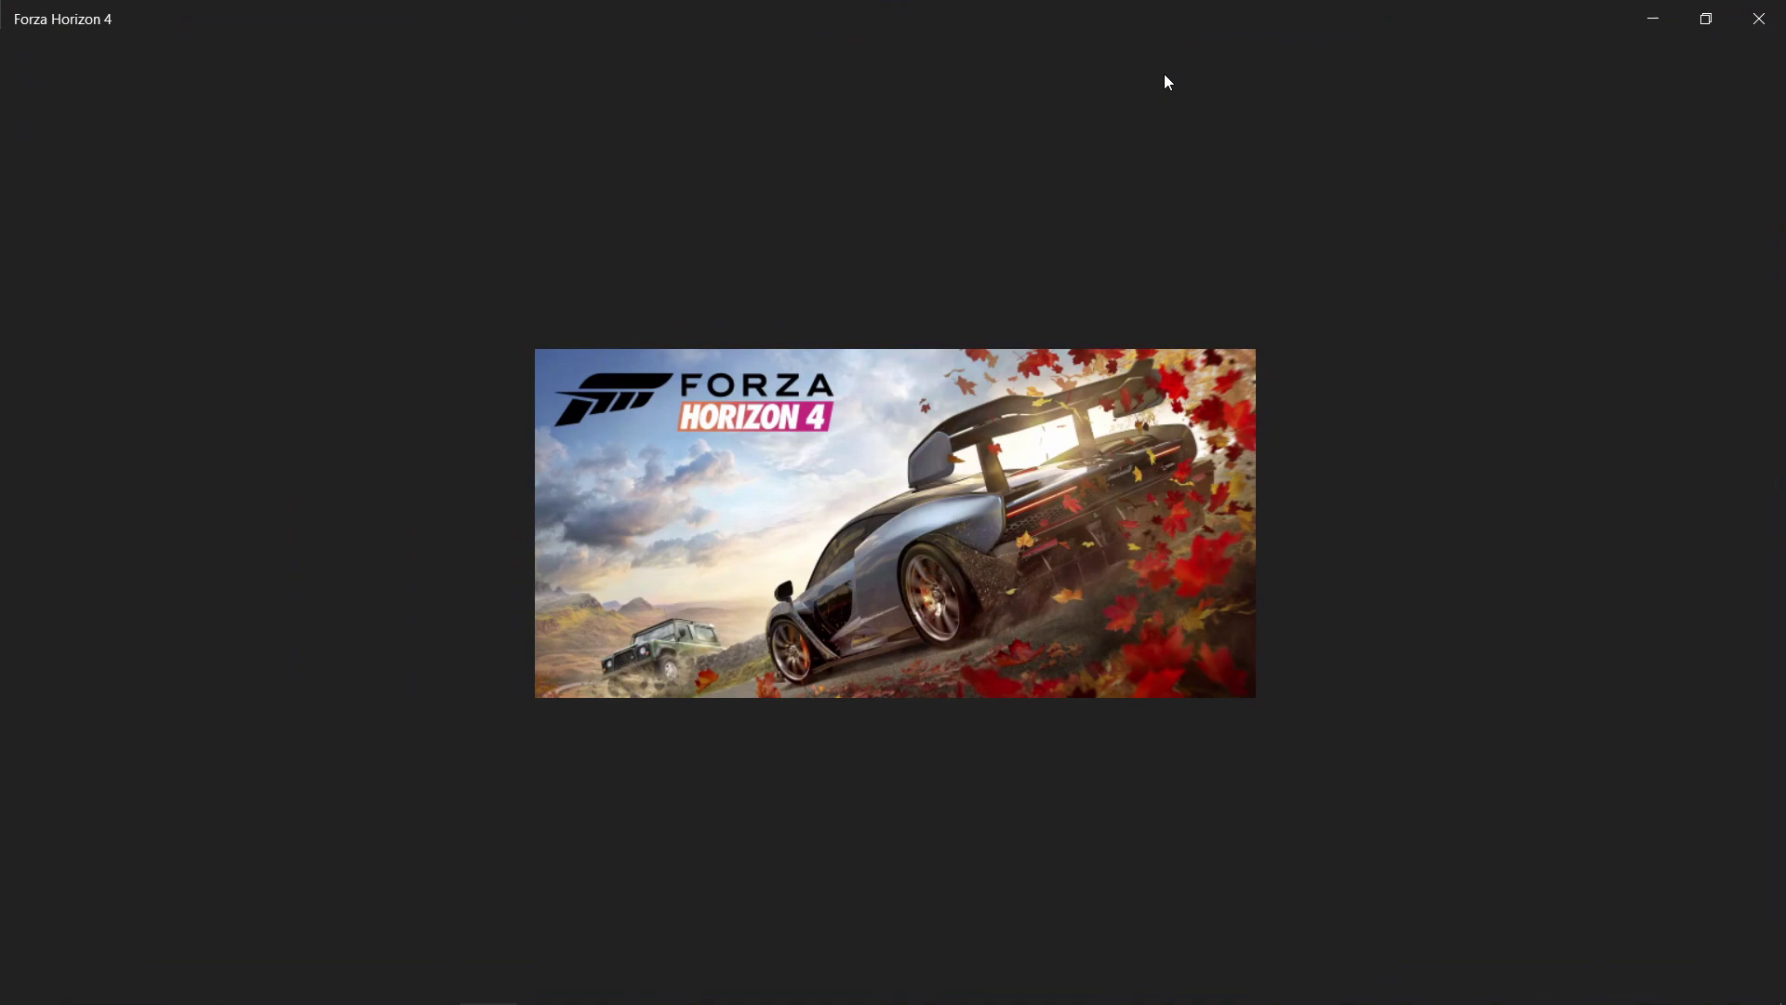
click(1758, 19)
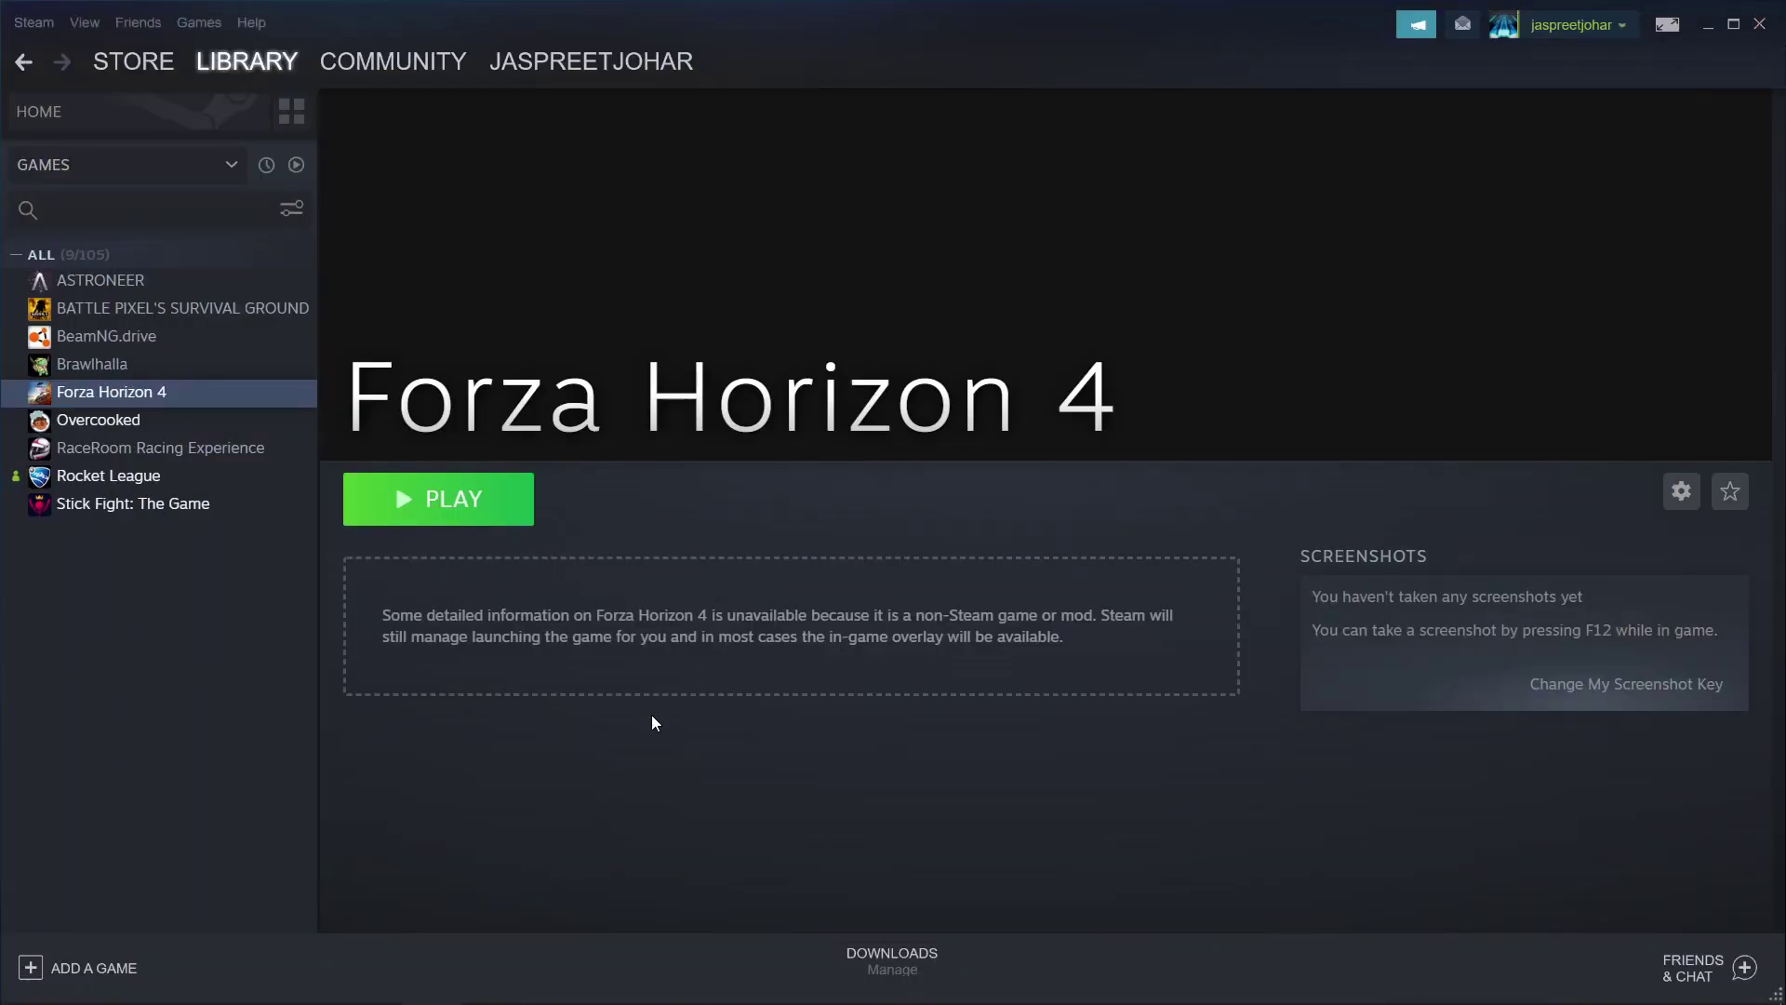